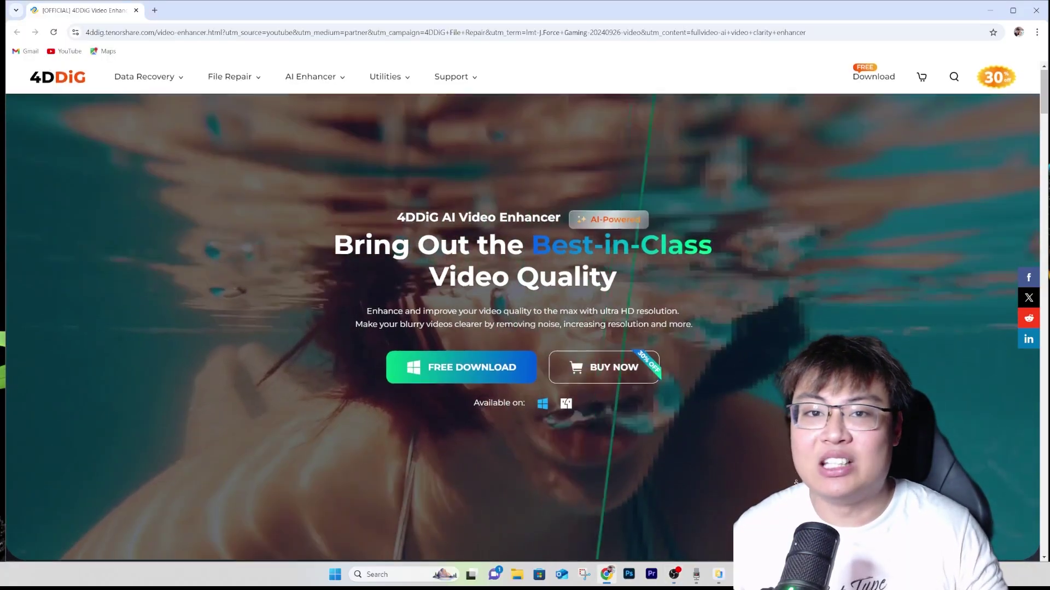
Step: Scroll the 4DDiG AI Video Enhancer page down to the five-tool feature showcase
scroll(794, 476, "down", 1)
scroll(796, 483, "down", 1)
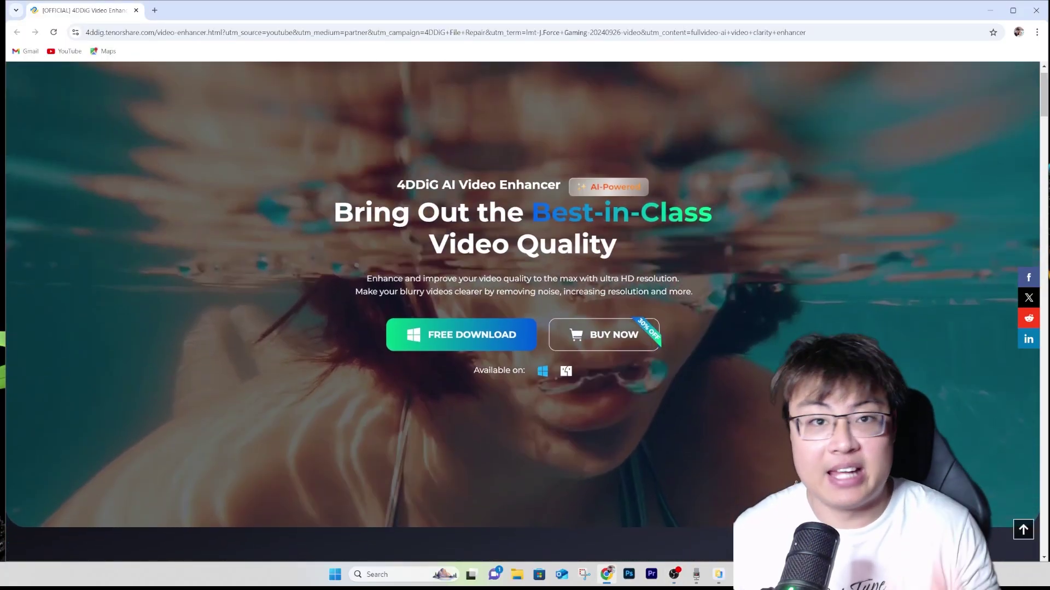
scroll(795, 482, "down", 1)
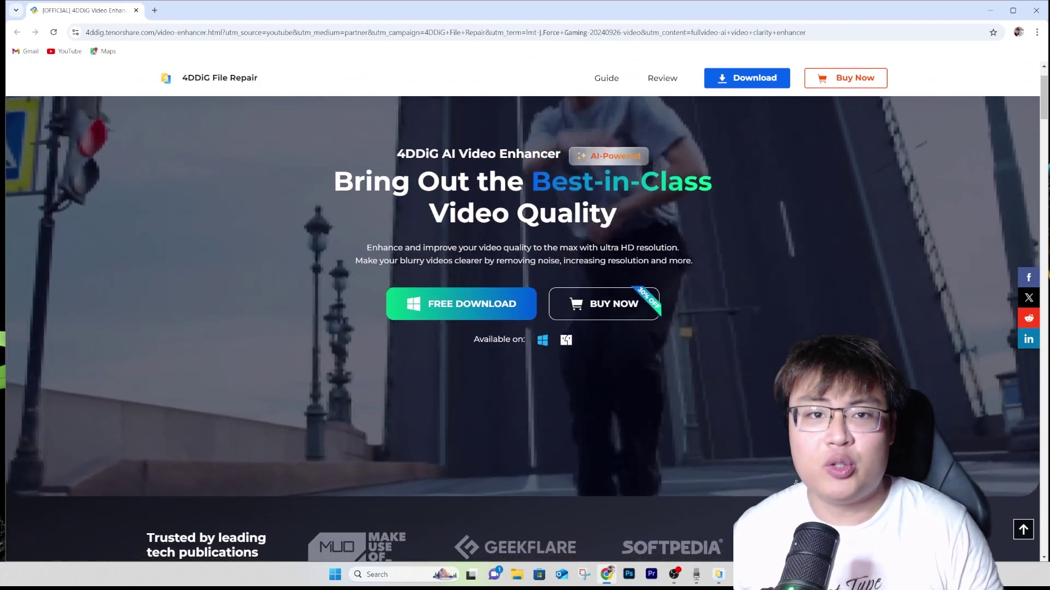
scroll(795, 481, "down", 1)
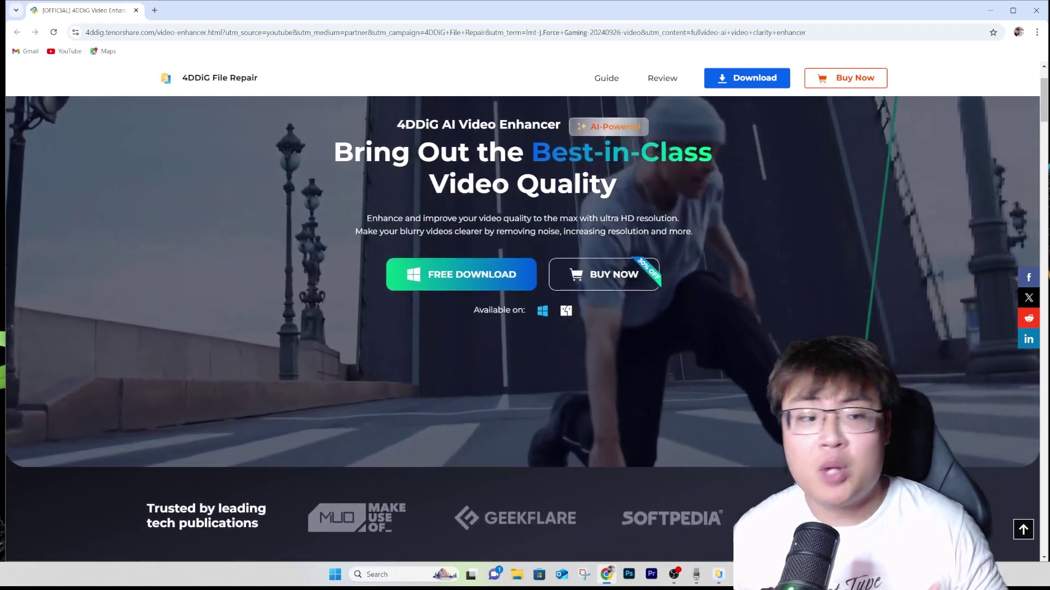
scroll(795, 481, "down", 1)
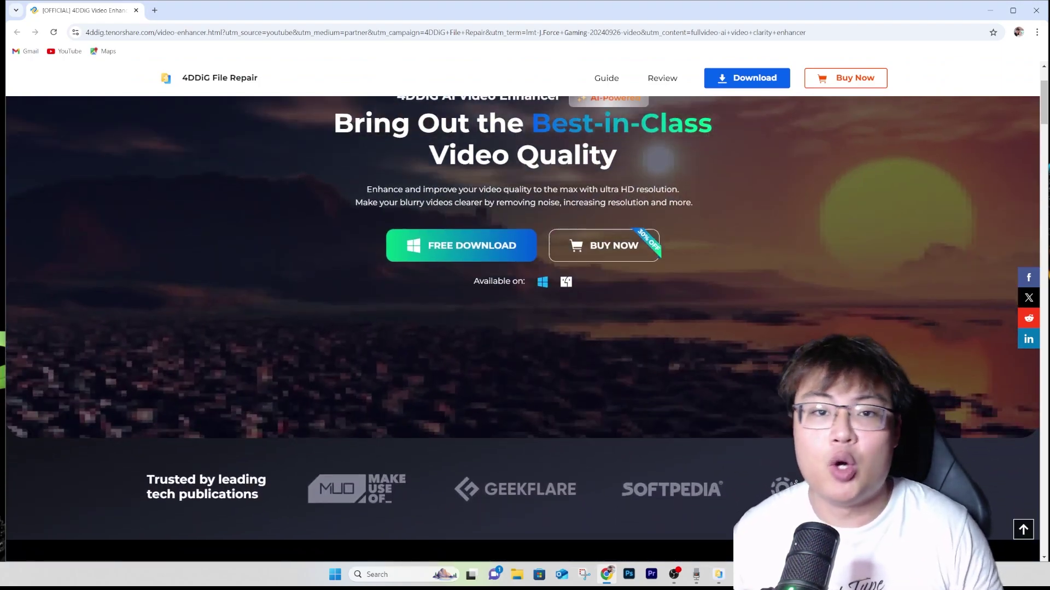
scroll(522, 273, "down", 1)
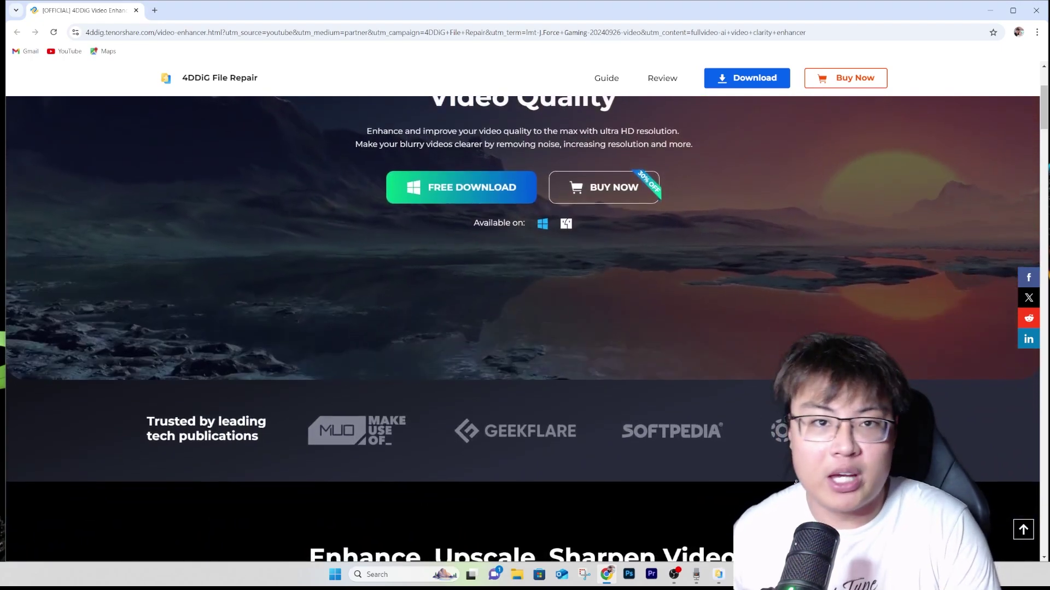
scroll(522, 273, "down", 1)
scroll(522, 273, "down", 1)
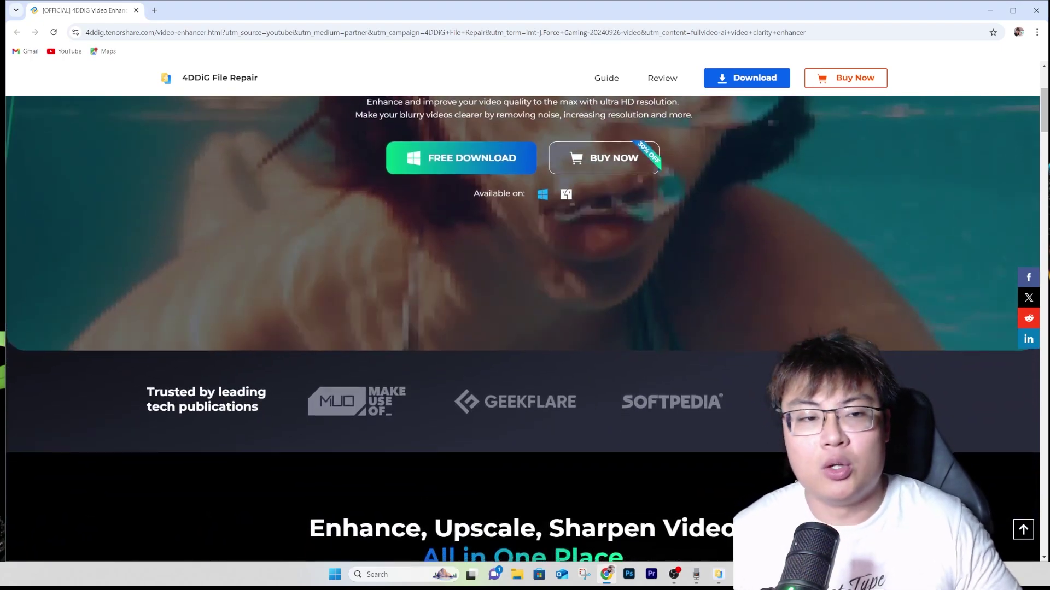
scroll(522, 274, "down", 1)
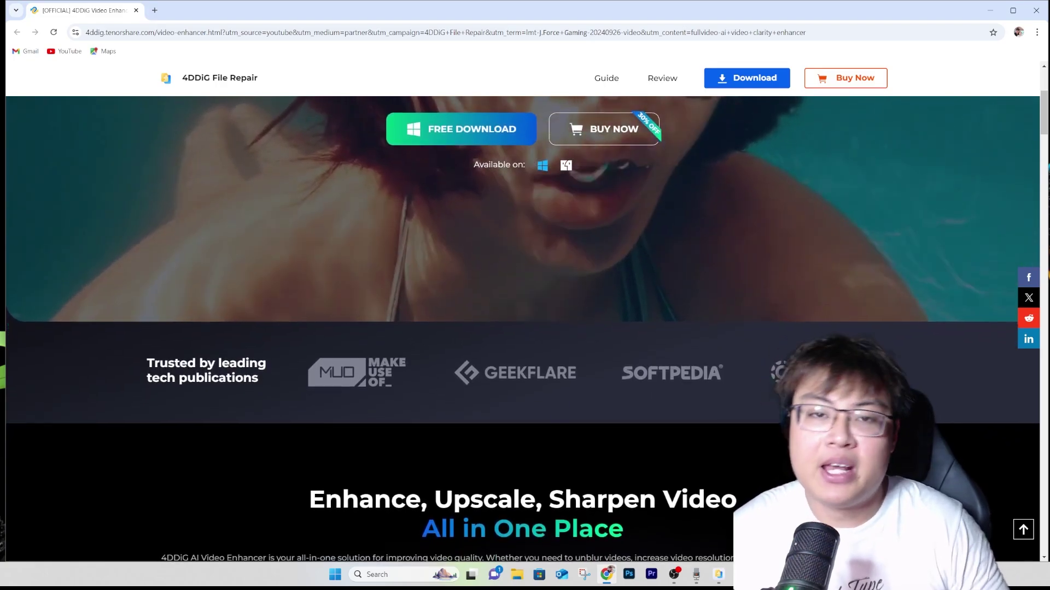
scroll(522, 274, "down", 1)
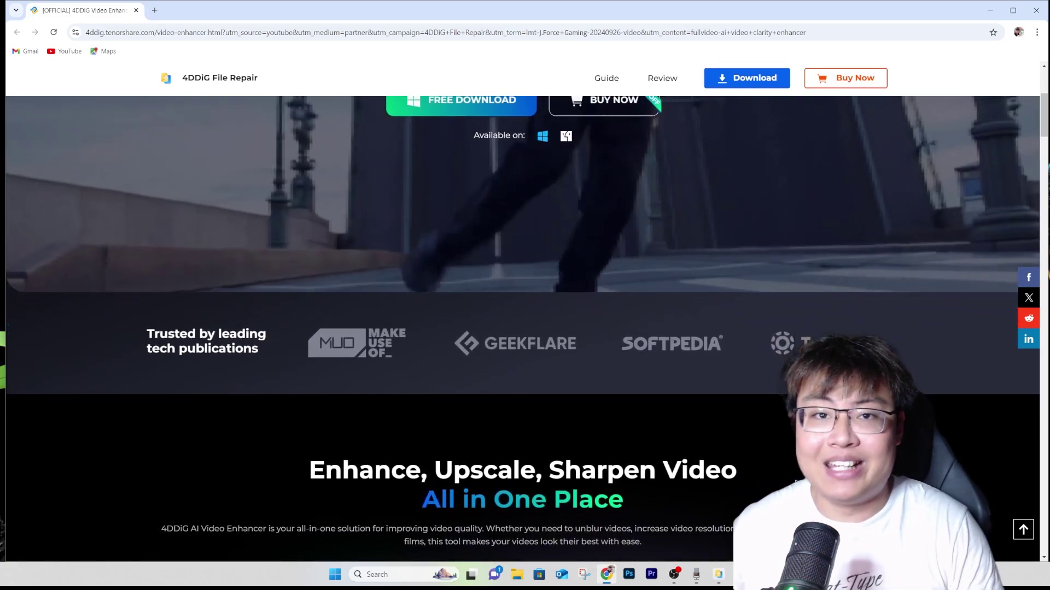
scroll(522, 273, "down", 1)
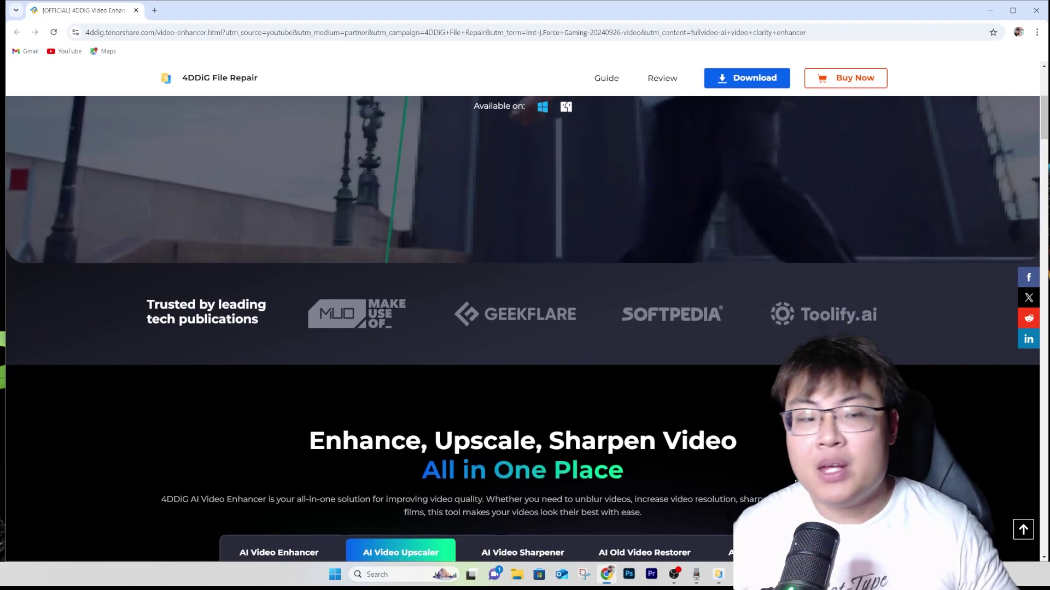
scroll(522, 273, "down", 1)
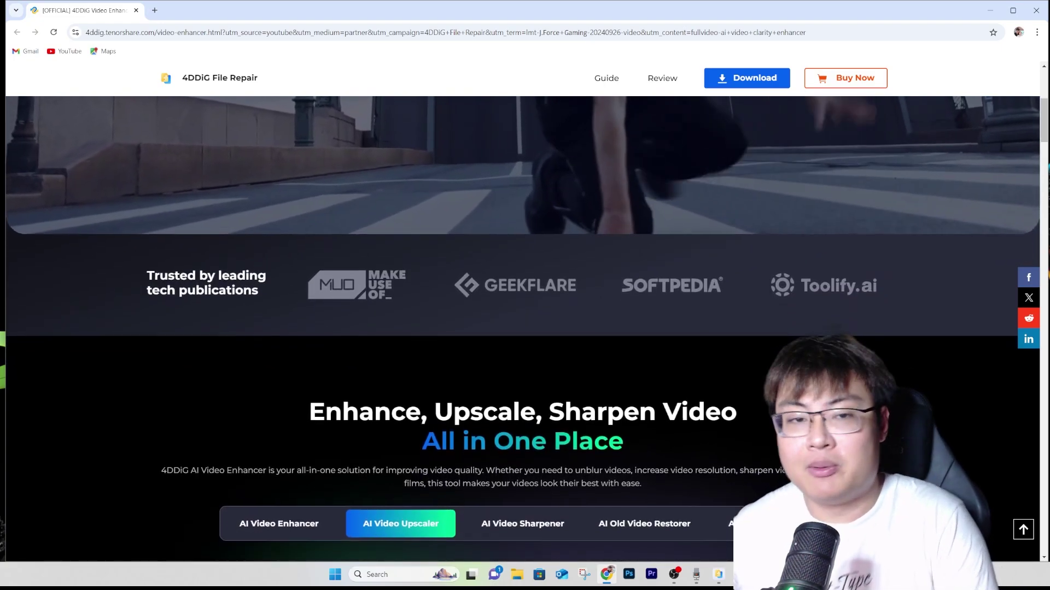
scroll(522, 273, "down", 1)
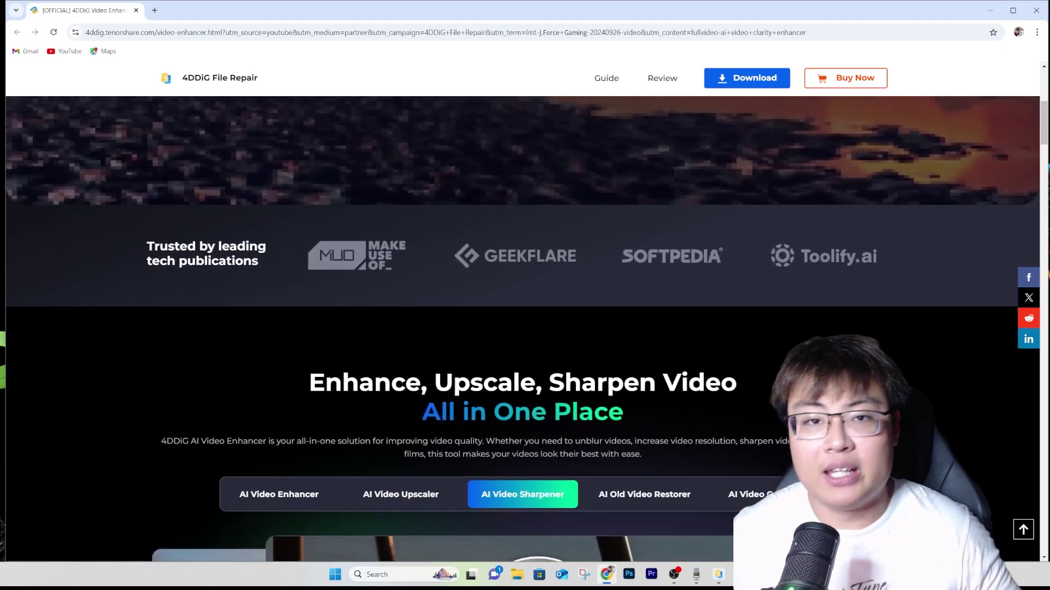
scroll(522, 273, "down", 1)
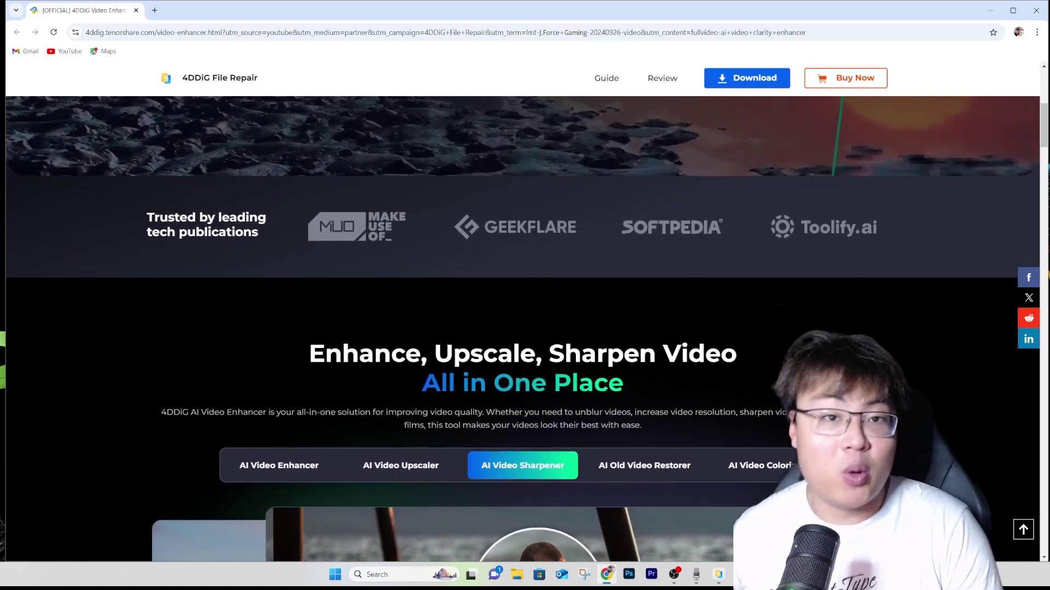
scroll(522, 273, "down", 1)
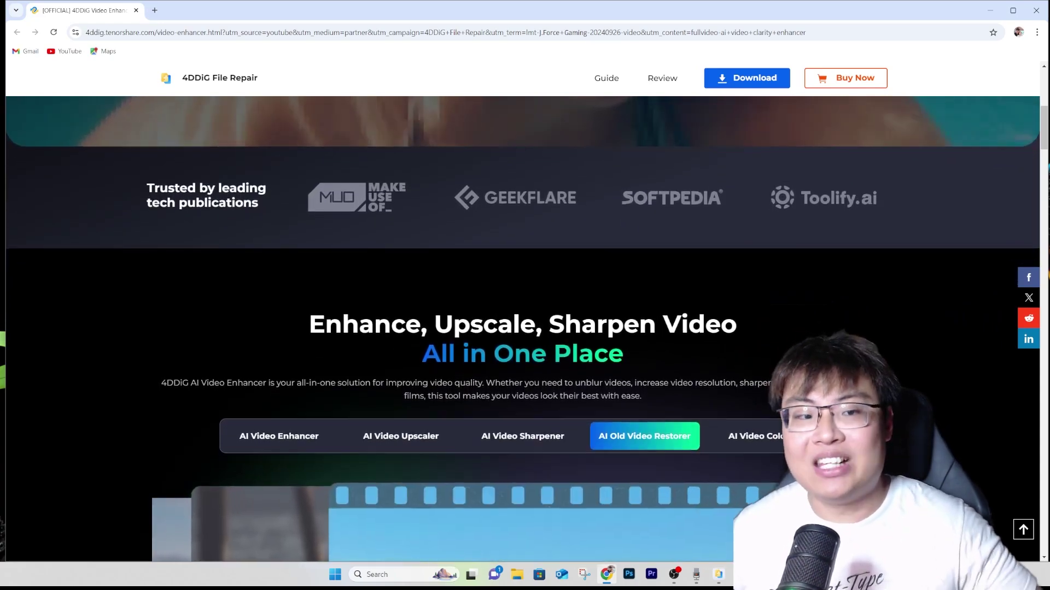
scroll(522, 274, "down", 1)
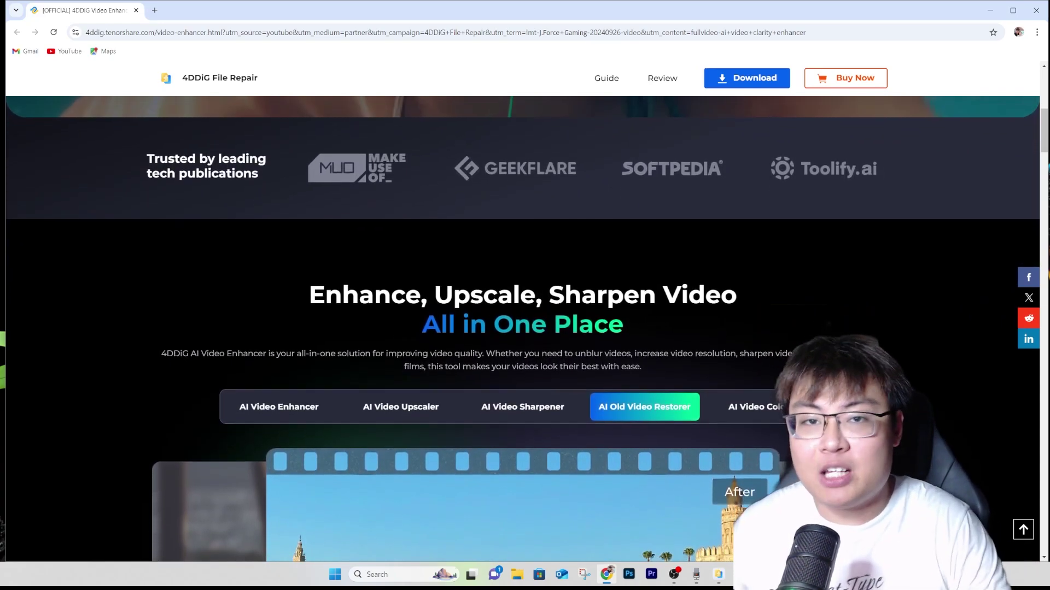
scroll(522, 273, "down", 1)
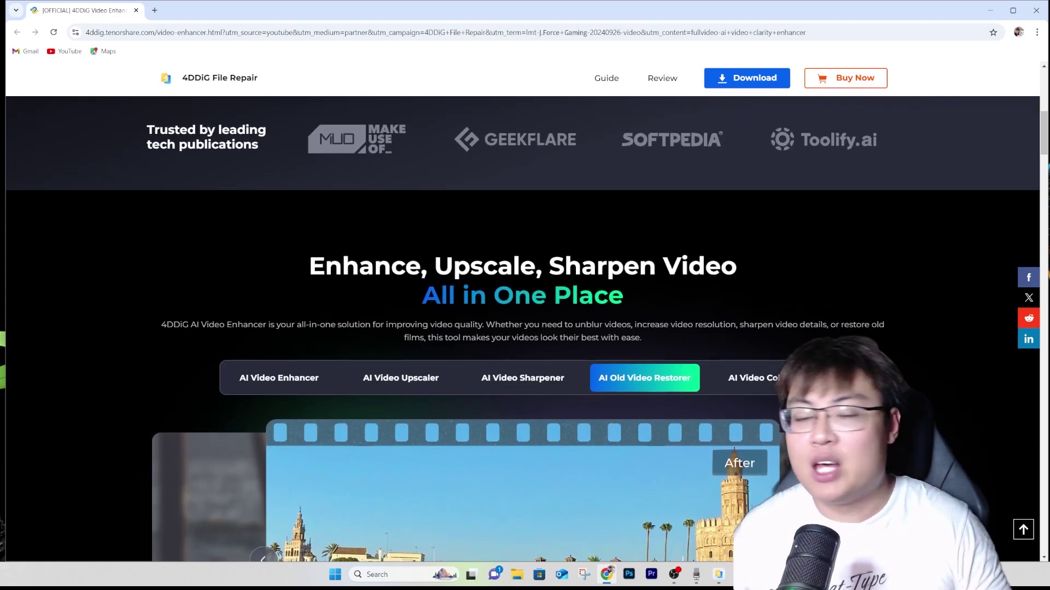
scroll(522, 273, "down", 1)
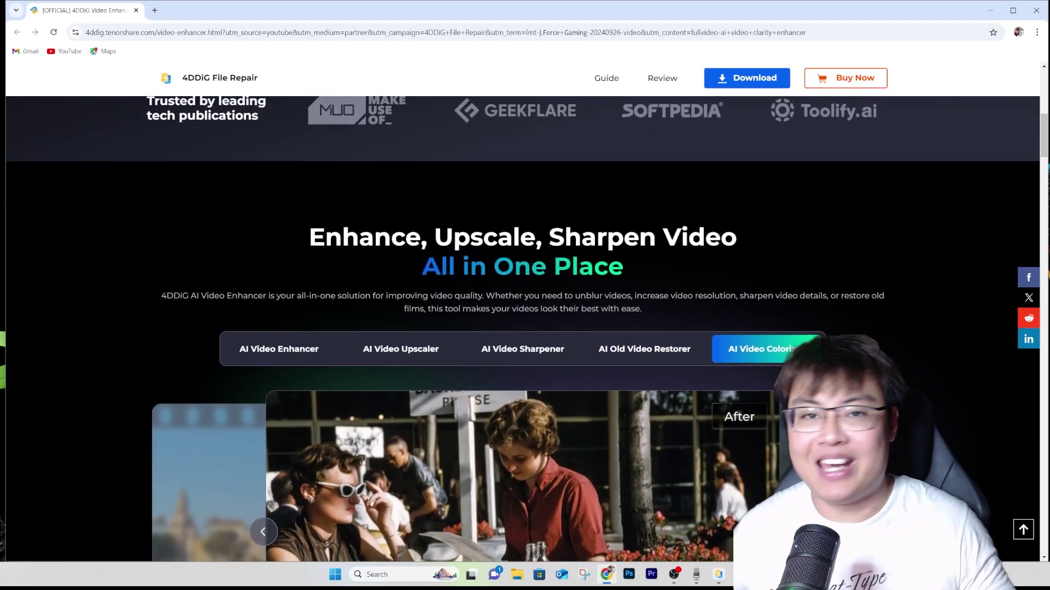
scroll(522, 274, "down", 1)
scroll(522, 273, "down", 1)
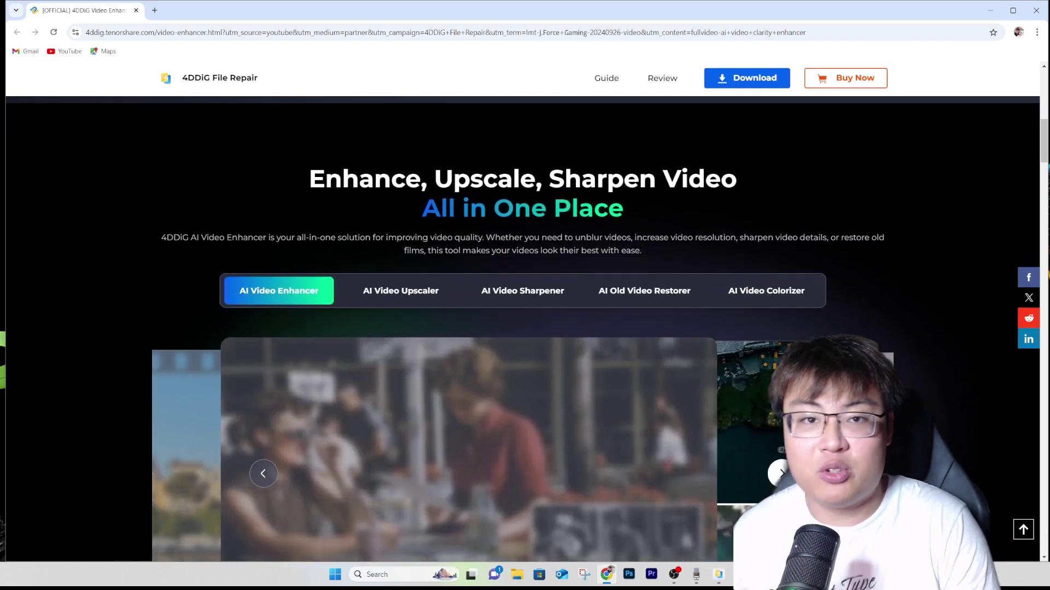
scroll(522, 273, "down", 1)
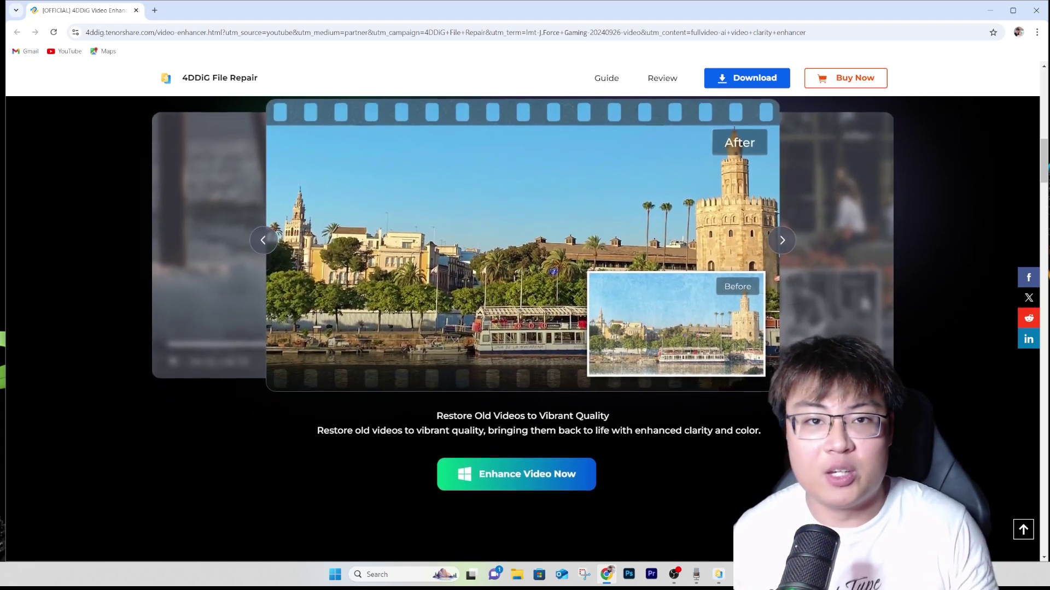
Step: Scroll down to the 'Create Clearer and Sharper Visuals' skier before/after video
scroll(522, 328, "down", 1)
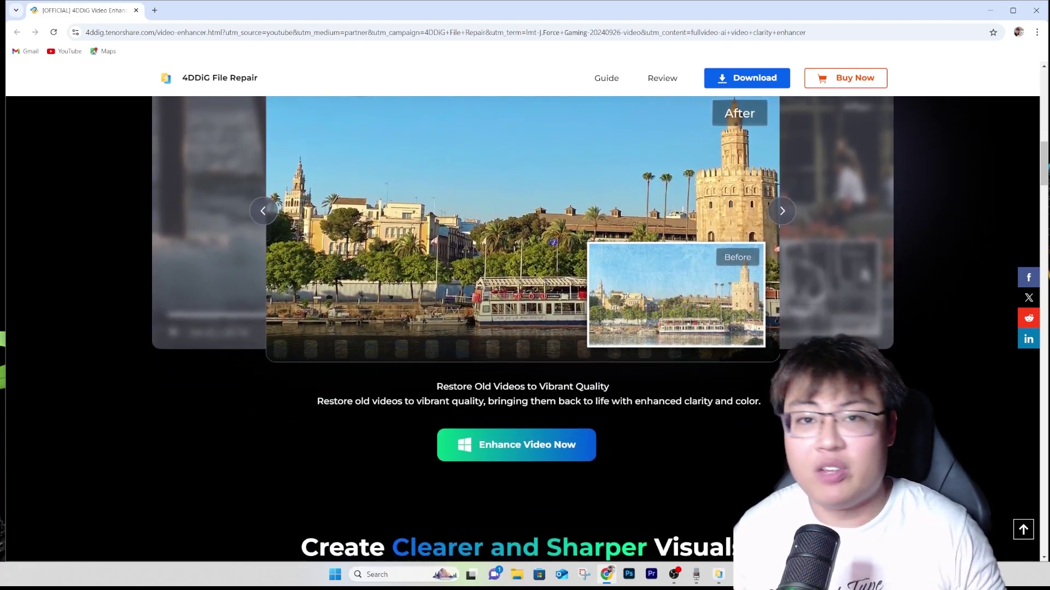
scroll(522, 328, "down", 1)
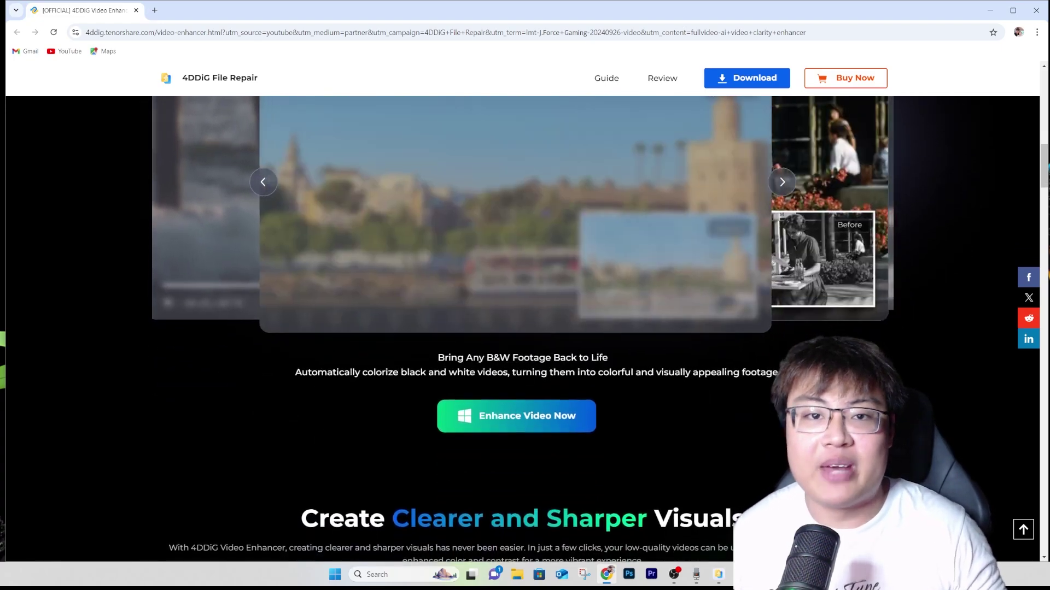
scroll(522, 328, "down", 1)
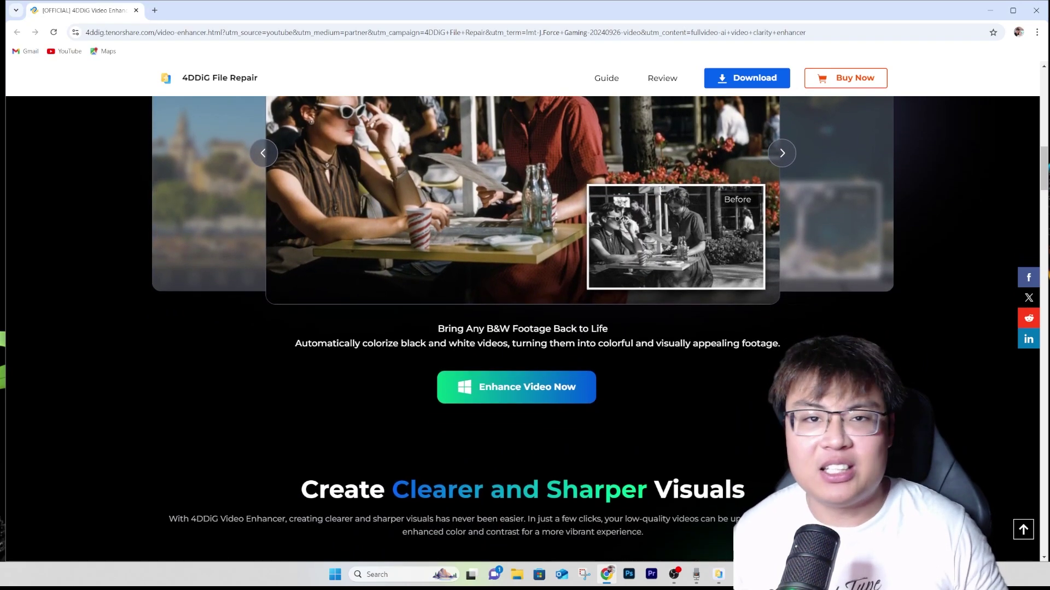
scroll(522, 328, "down", 1)
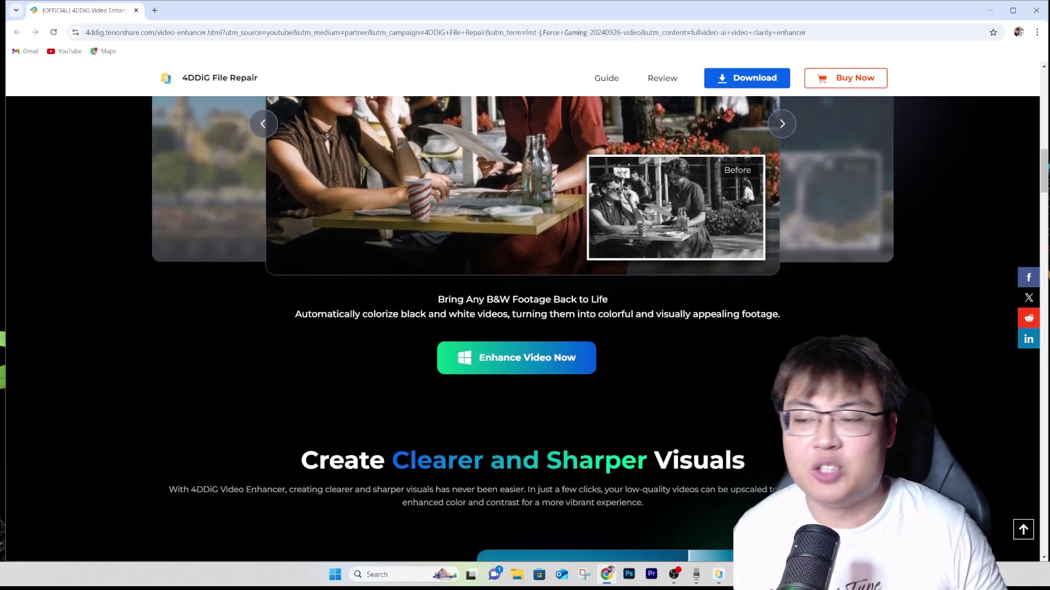
scroll(522, 329, "down", 1)
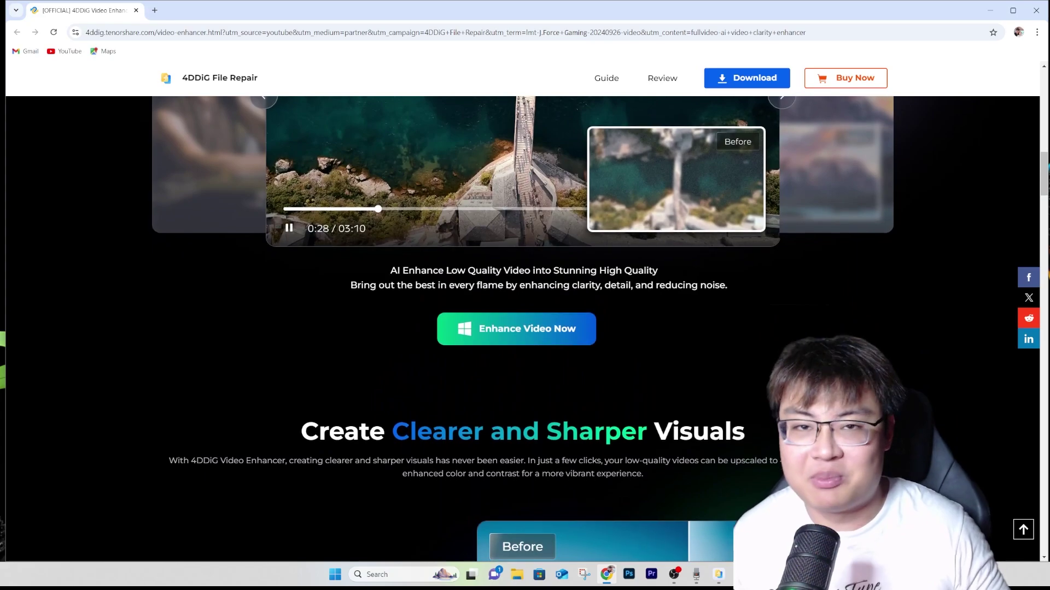
scroll(522, 328, "down", 1)
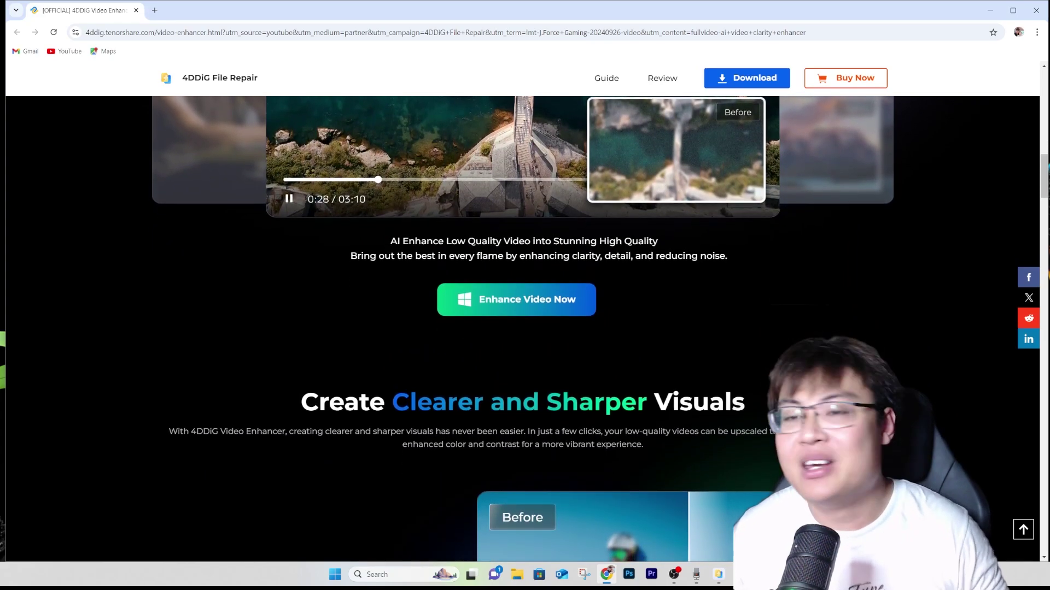
scroll(522, 328, "down", 1)
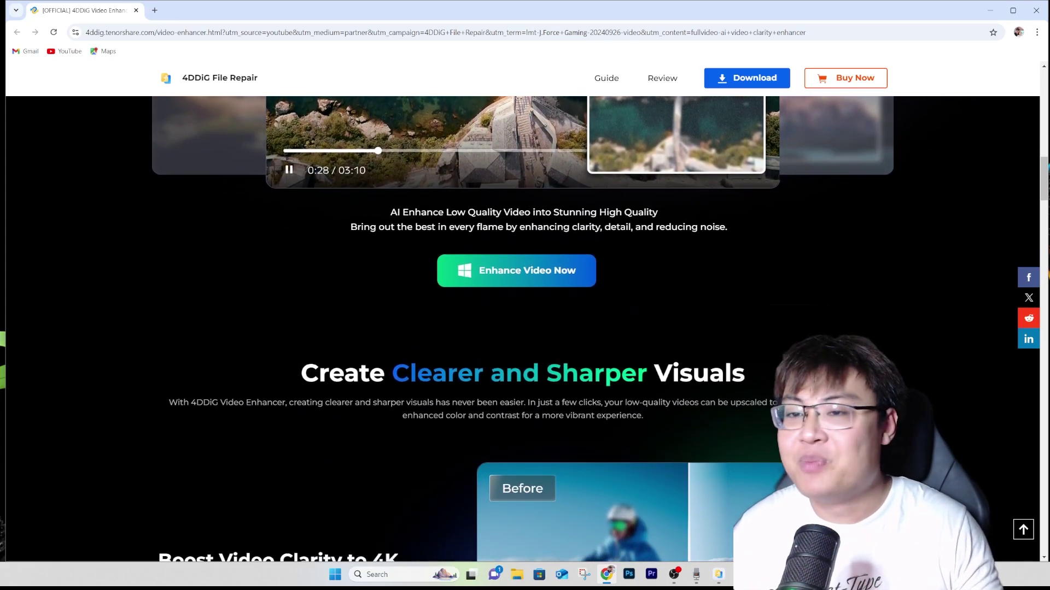
scroll(522, 328, "down", 1)
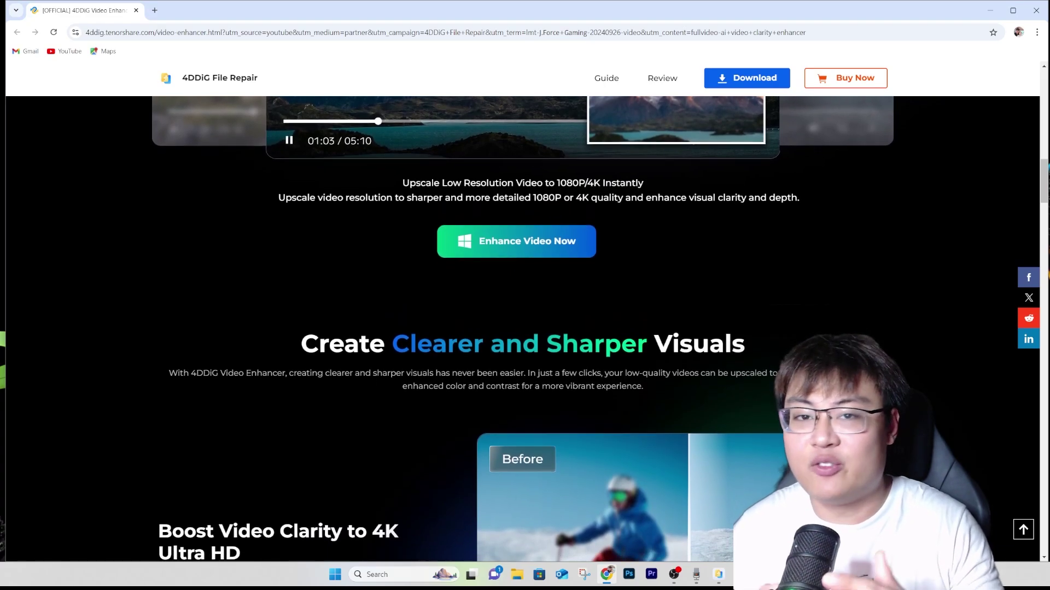
scroll(522, 328, "down", 1)
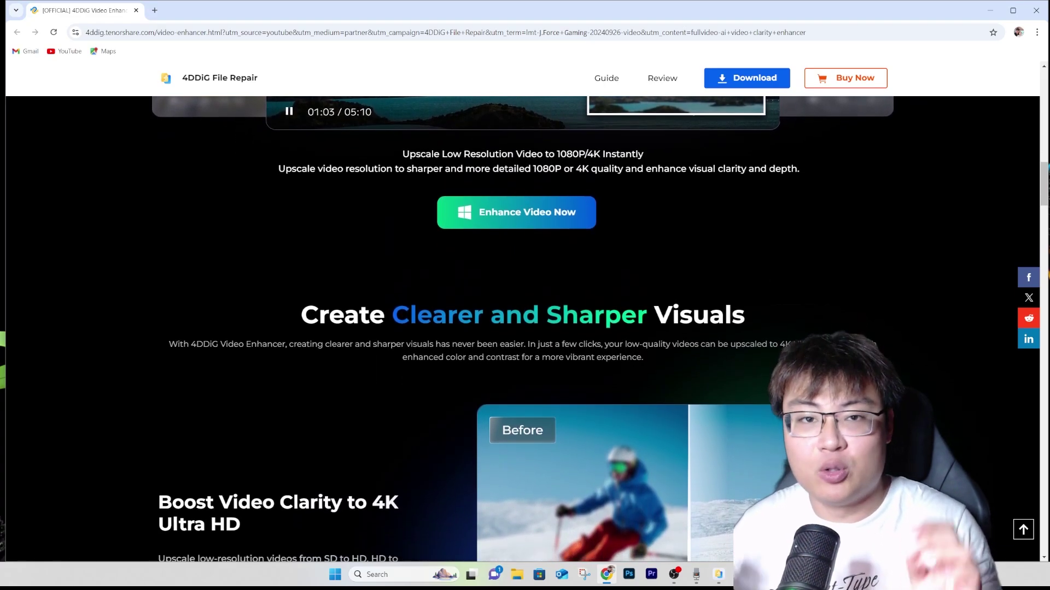
scroll(522, 328, "down", 1)
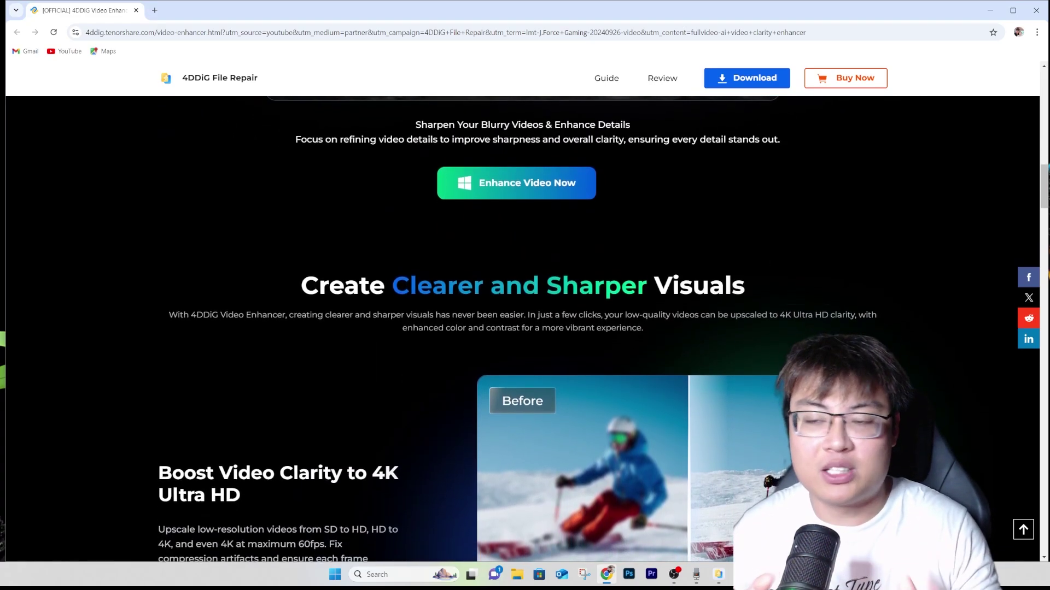
scroll(522, 328, "down", 1)
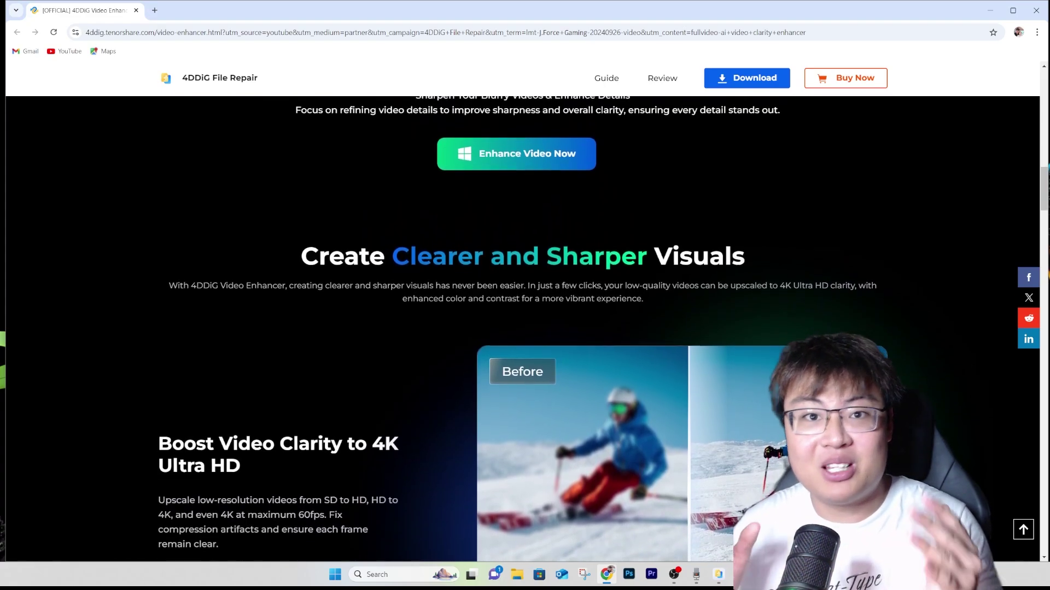
scroll(522, 328, "down", 1)
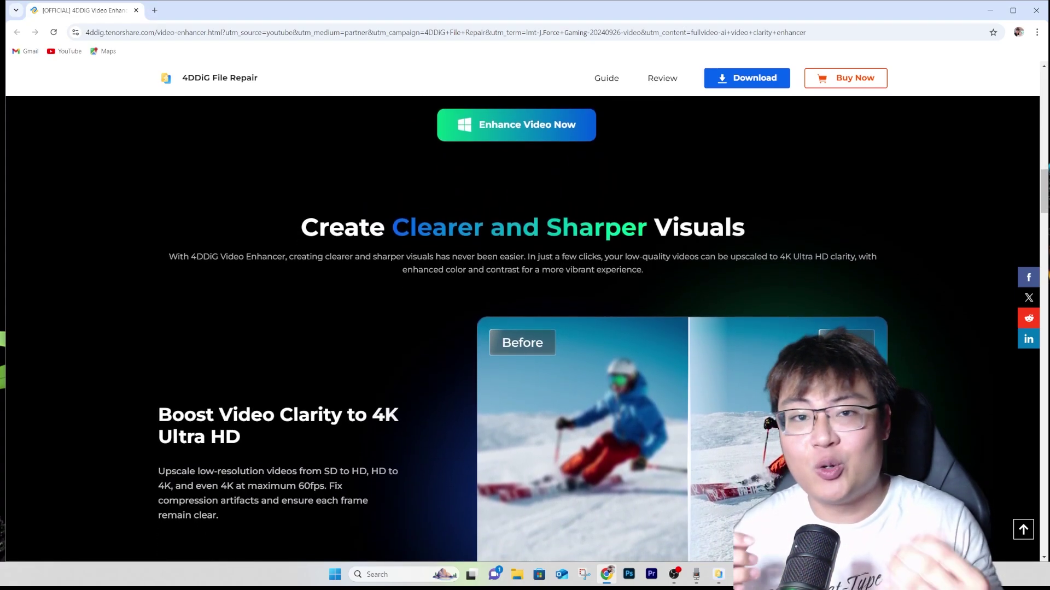
scroll(523, 328, "down", 1)
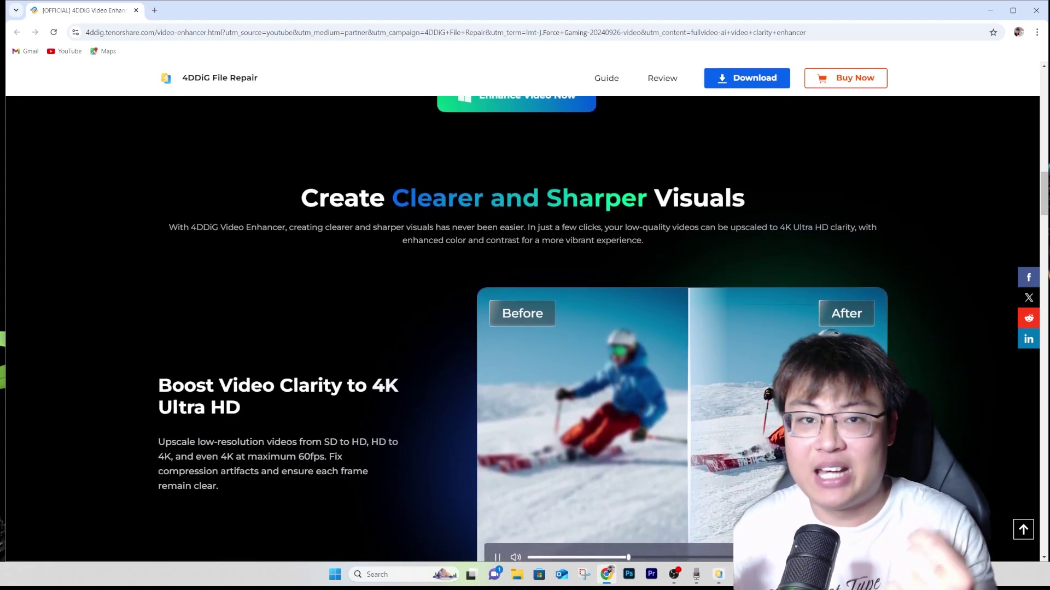
scroll(522, 328, "down", 1)
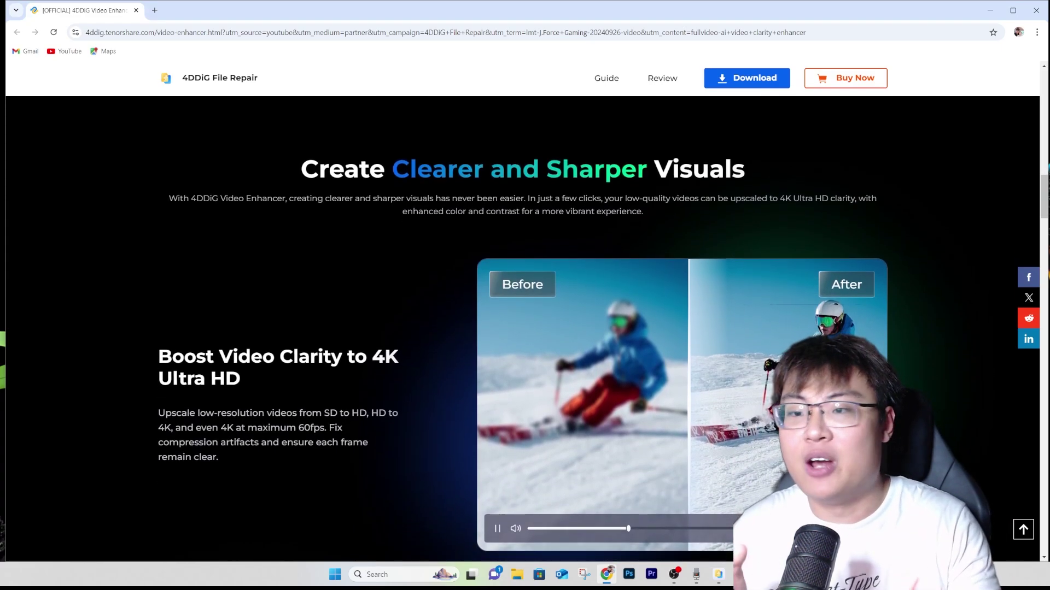
scroll(523, 328, "down", 1)
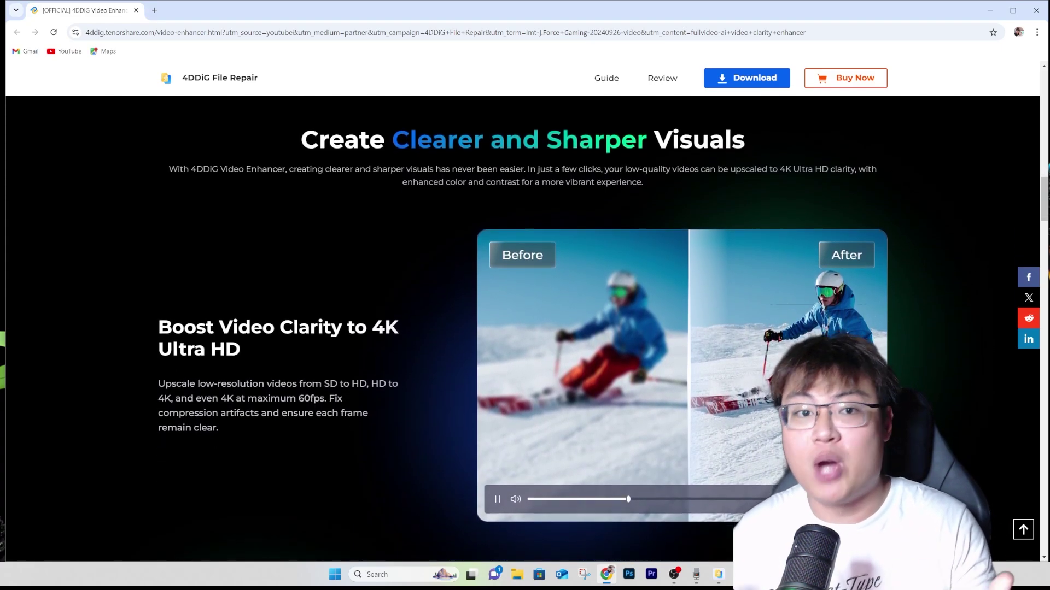
scroll(523, 328, "down", 1)
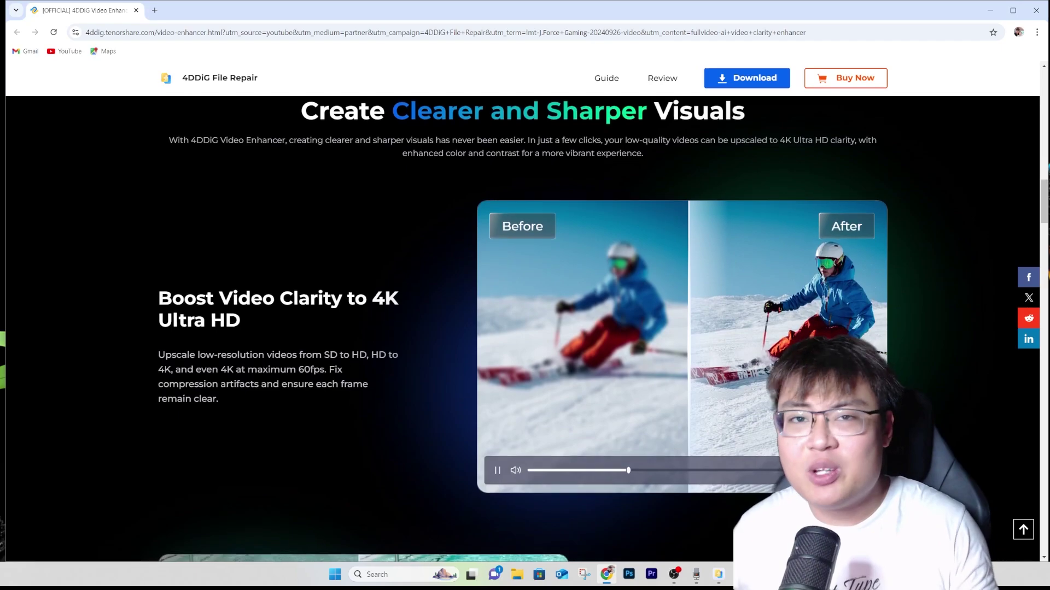
scroll(522, 328, "down", 1)
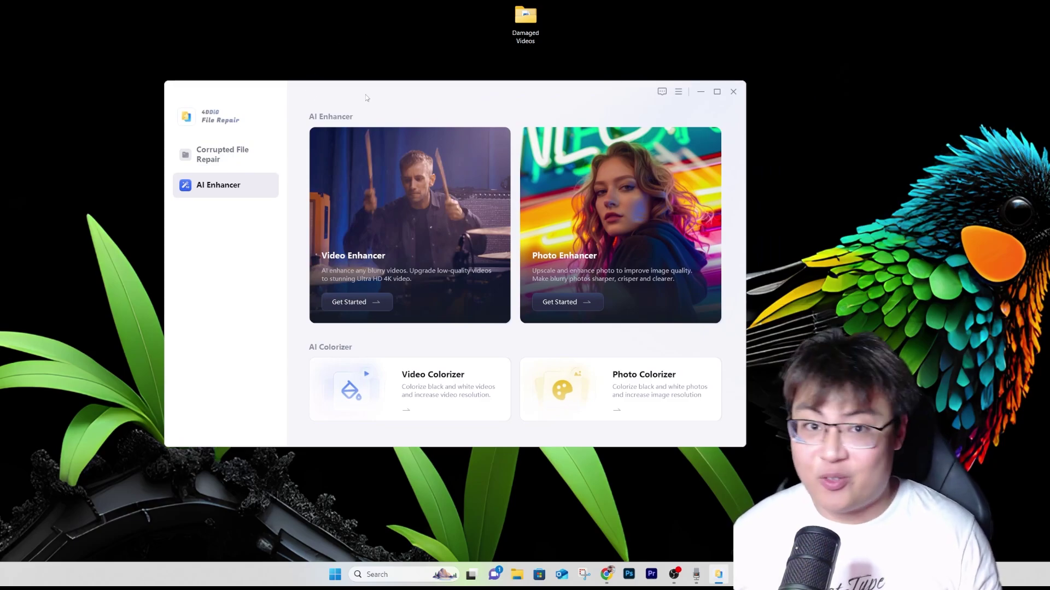
Step: Move the app window aside and launch the Video Enhancer from AI Enhancer
left_click_drag(472, 84, 463, 70)
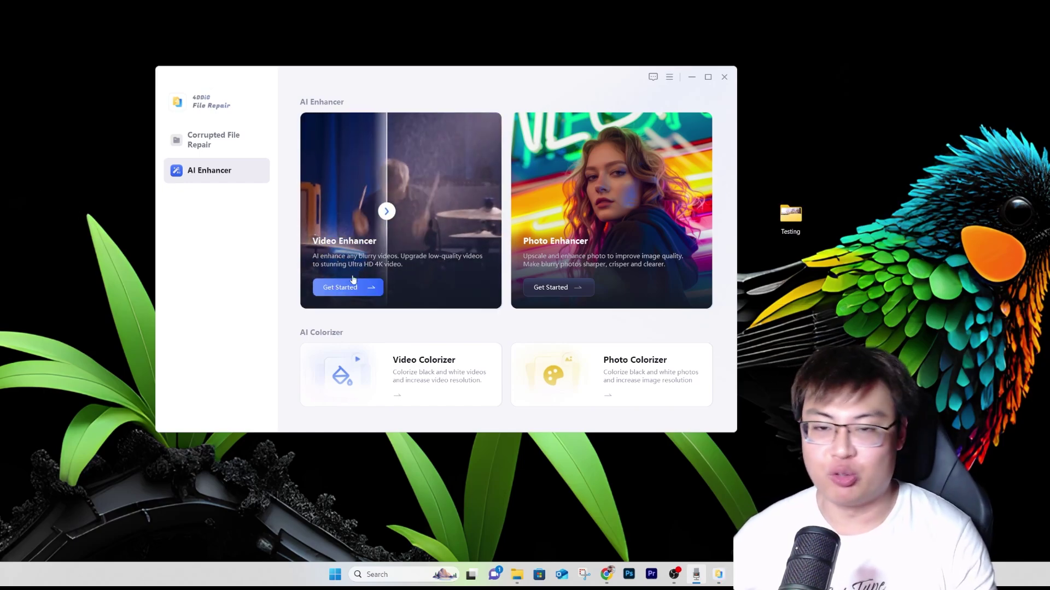
left_click(345, 289)
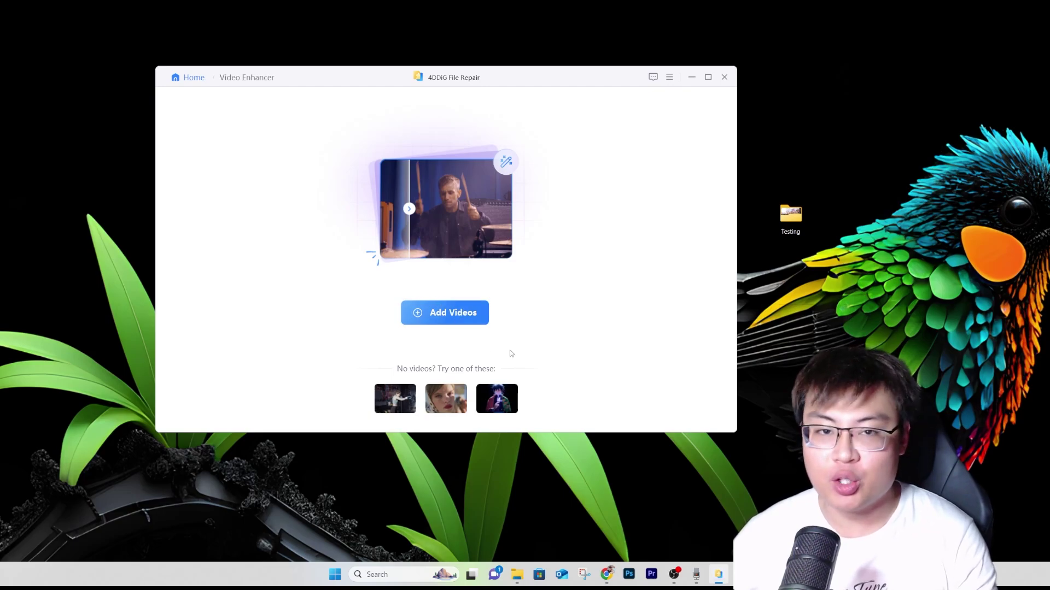
Step: Load the boxing sample, set X4 (2560x1920) with General Model and Quality first, then enhance
left_click(407, 403)
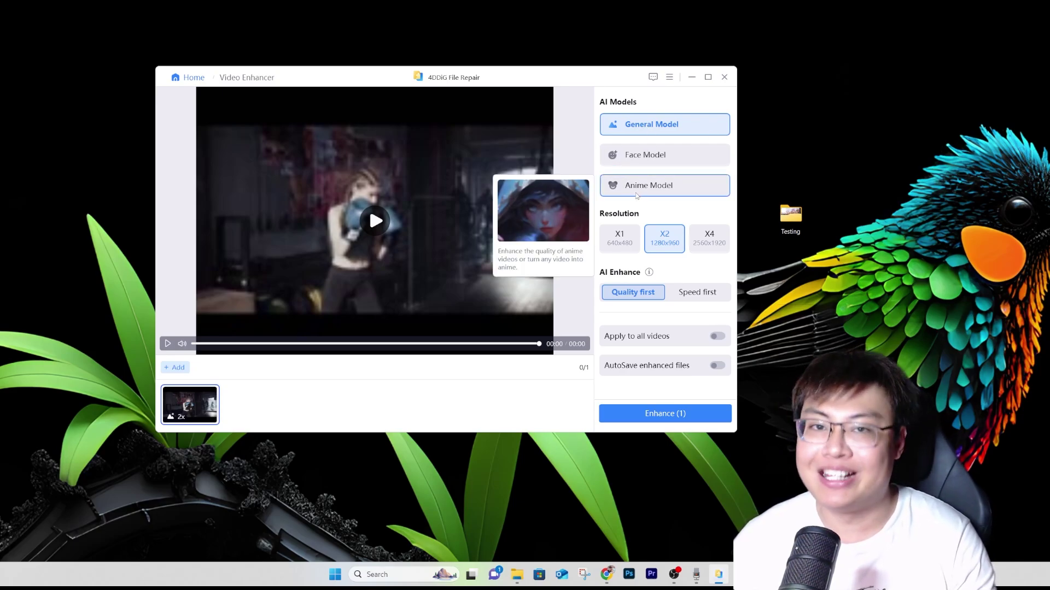
left_click(624, 235)
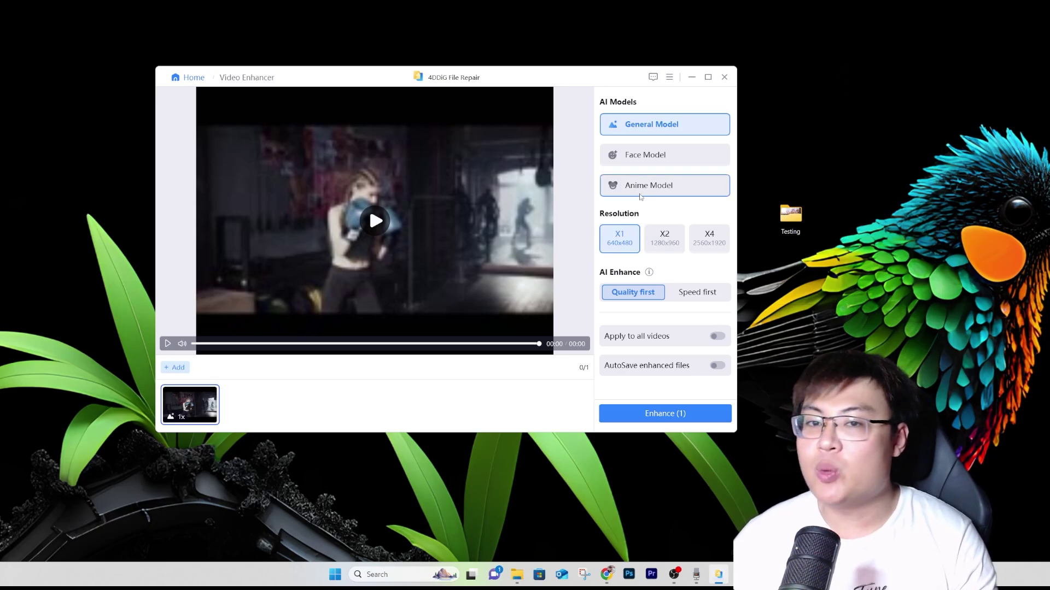
left_click(376, 220)
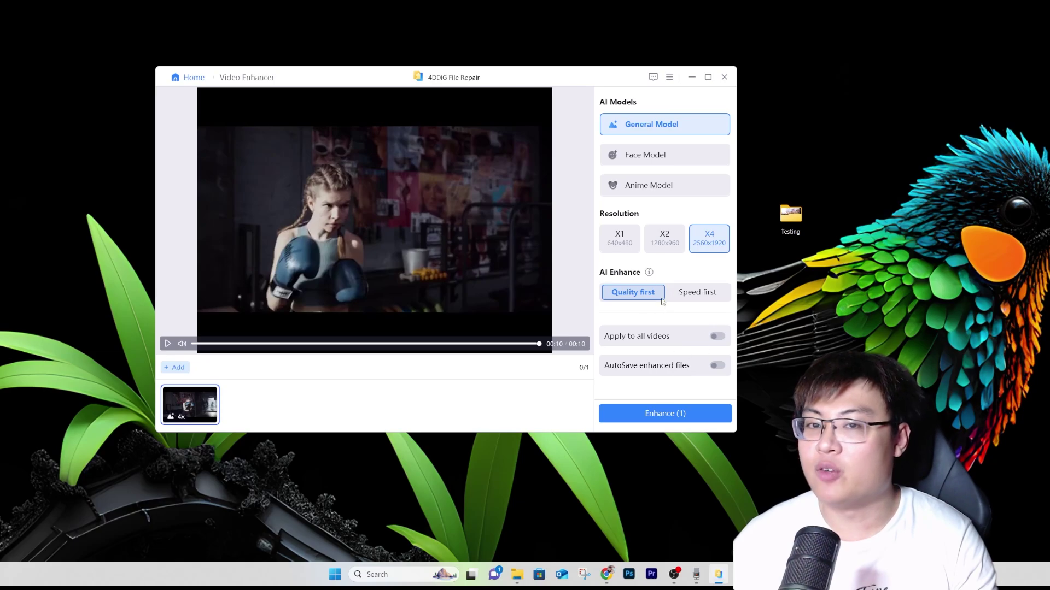
left_click(697, 298)
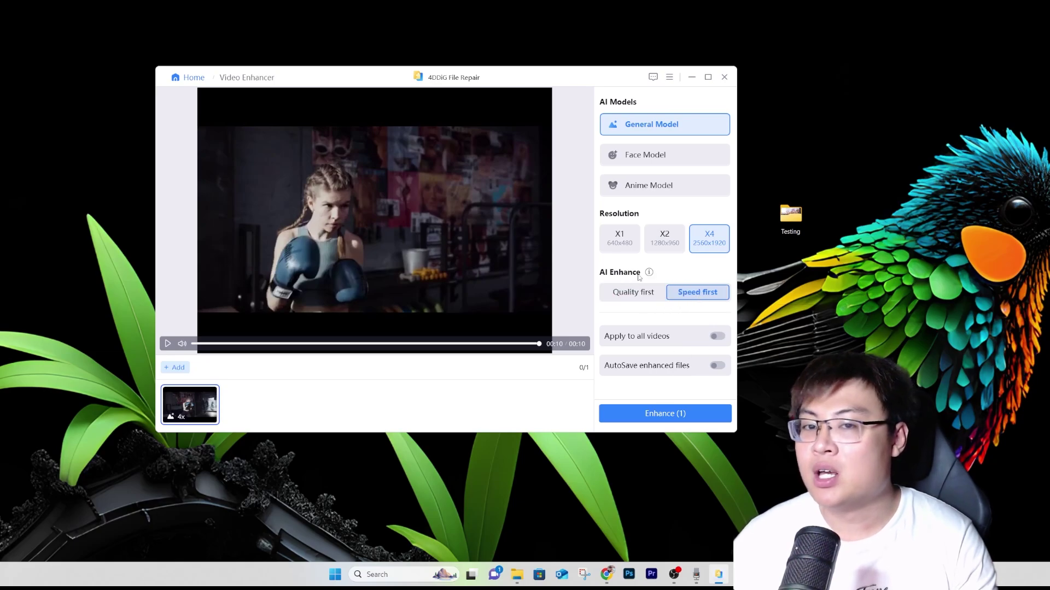
left_click(645, 295)
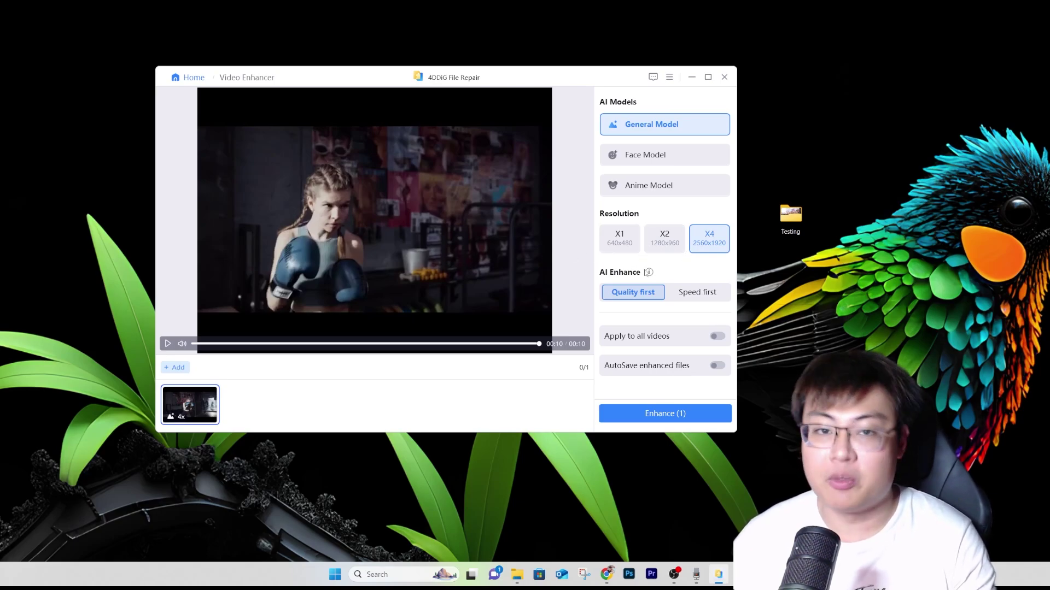
left_click(708, 414)
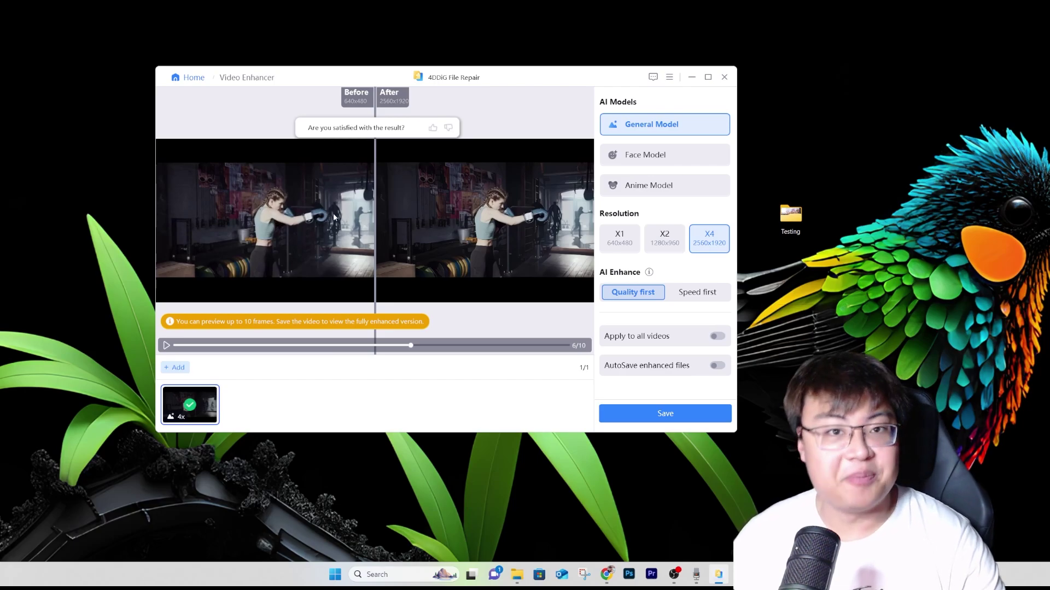
Step: Maximize the window once the boxing clip's 2560x1920 preview is ready
left_click(707, 78)
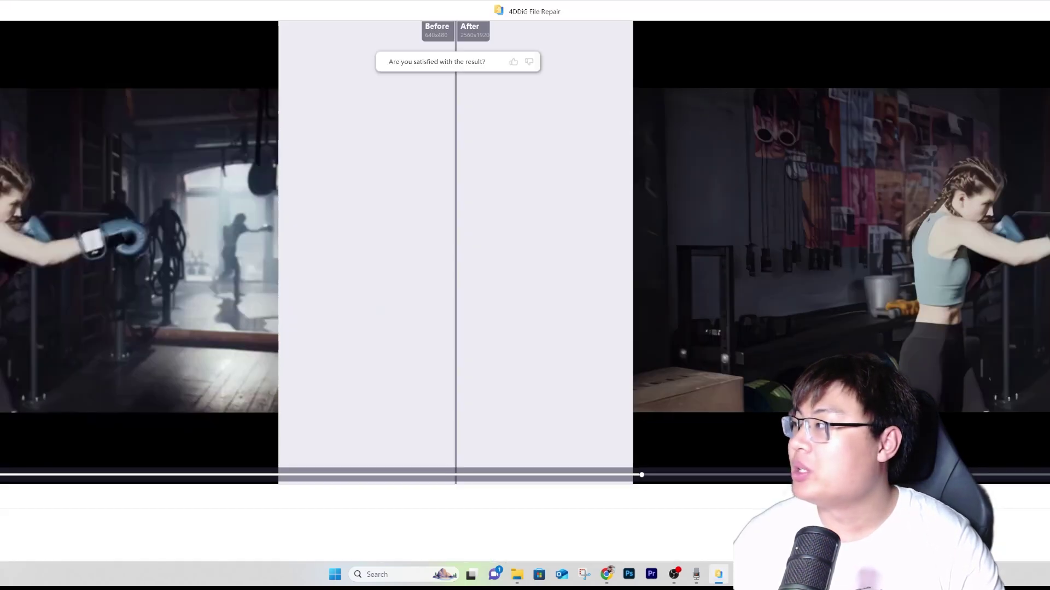
Step: Restore the window and scrub through the 10 before/after preview frames
left_click(1018, 10)
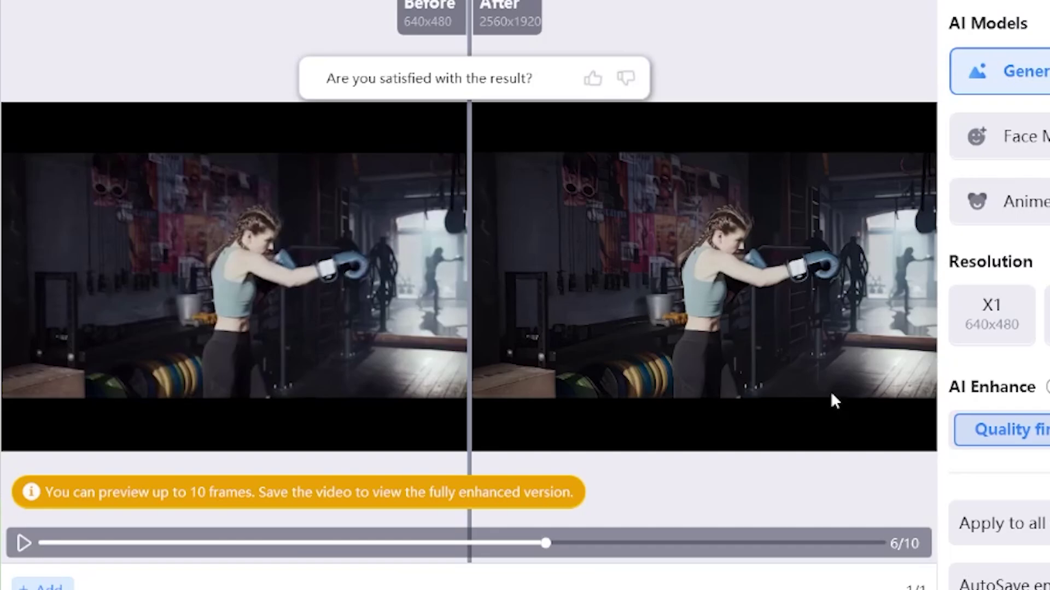
left_click_drag(552, 543, 112, 546)
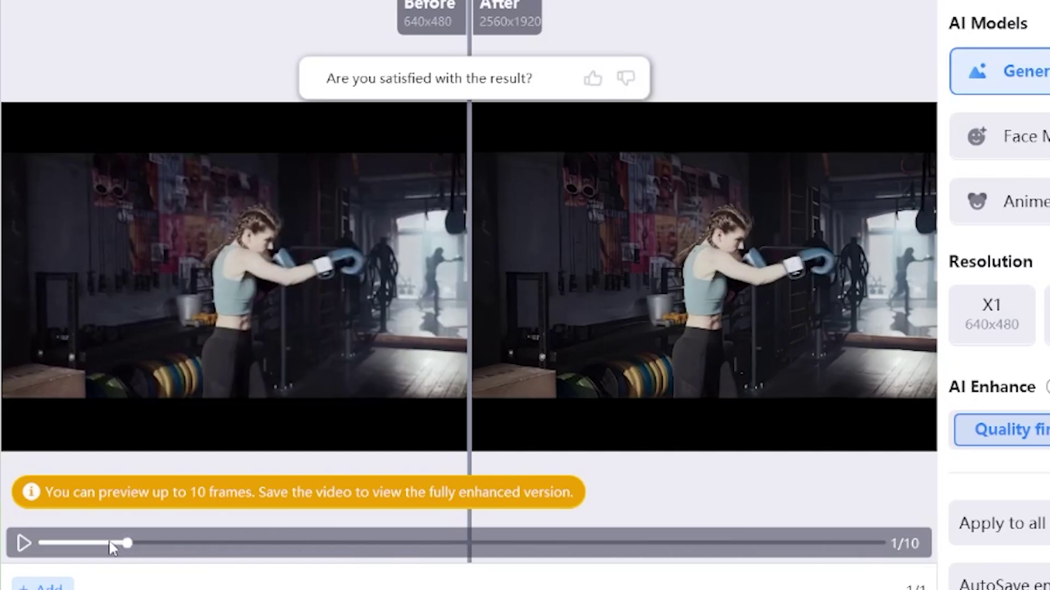
Step: Play the boxing clip's before/after preview, then return to Home
left_click(25, 544)
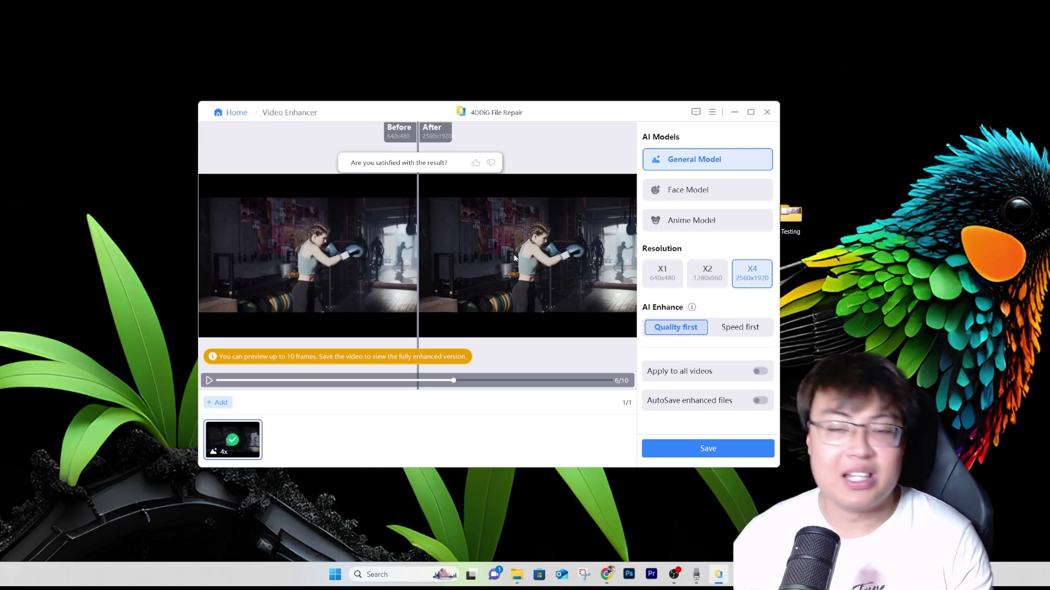
left_click(232, 112)
Step: Reopen Video Enhancer, load and play the headscarf sample, and set Face Model at X4 (4096x2160)
left_click(597, 316)
left_click(403, 322)
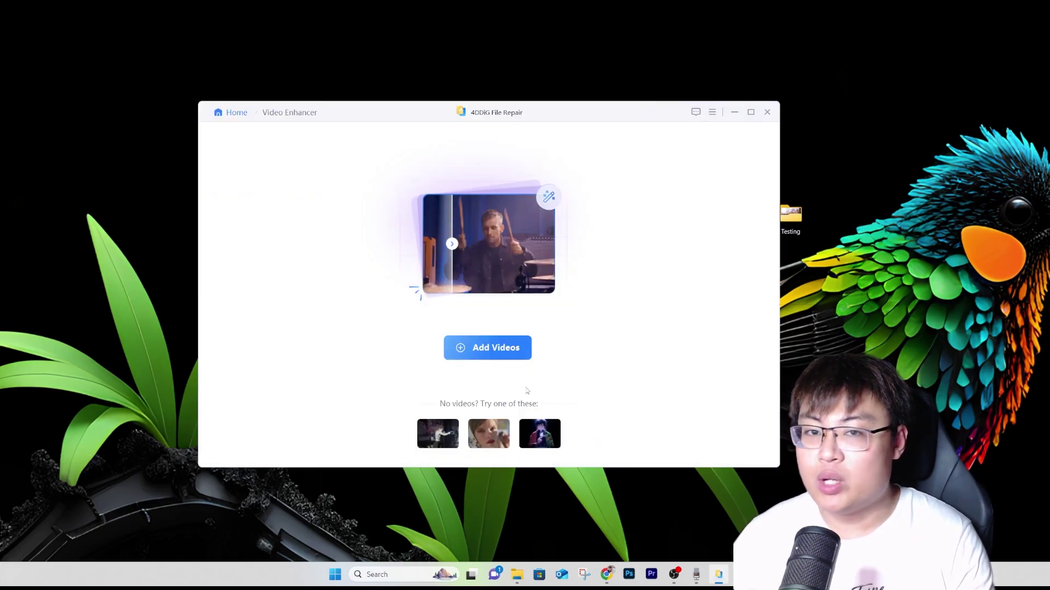
left_click(490, 435)
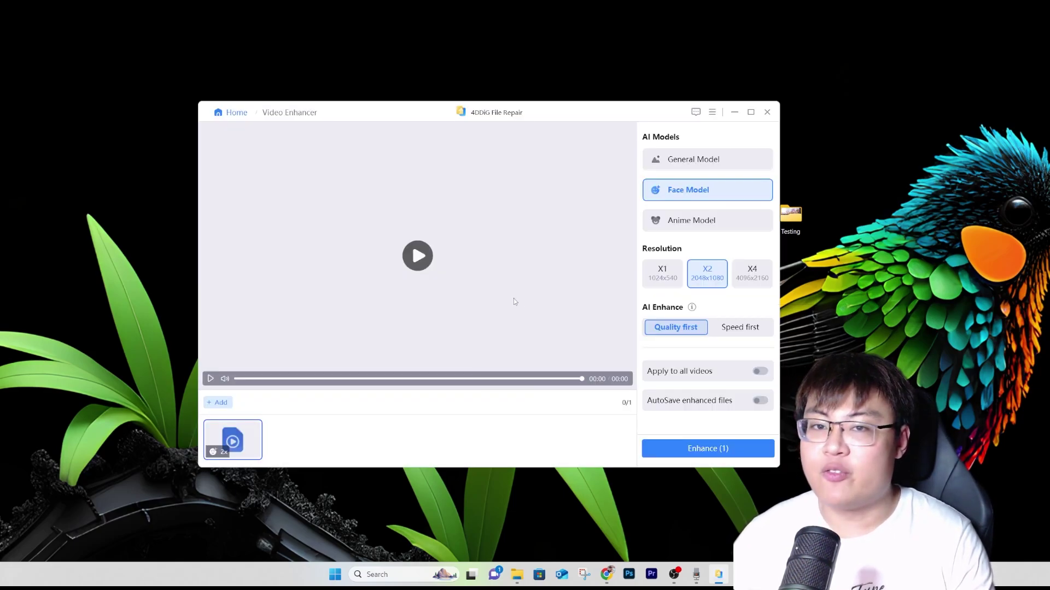
left_click(417, 256)
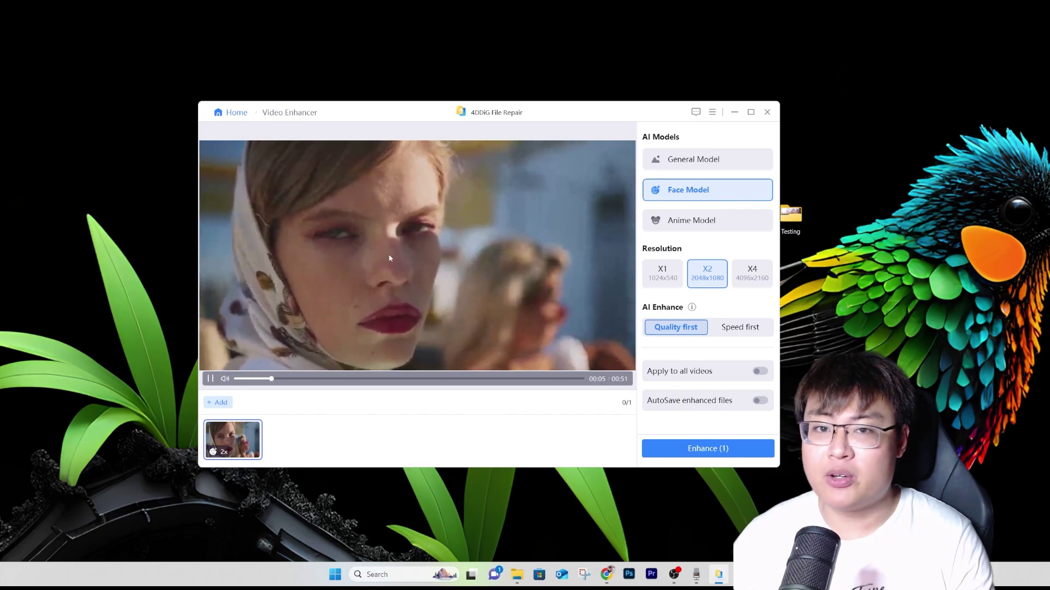
mouse_move(667, 196)
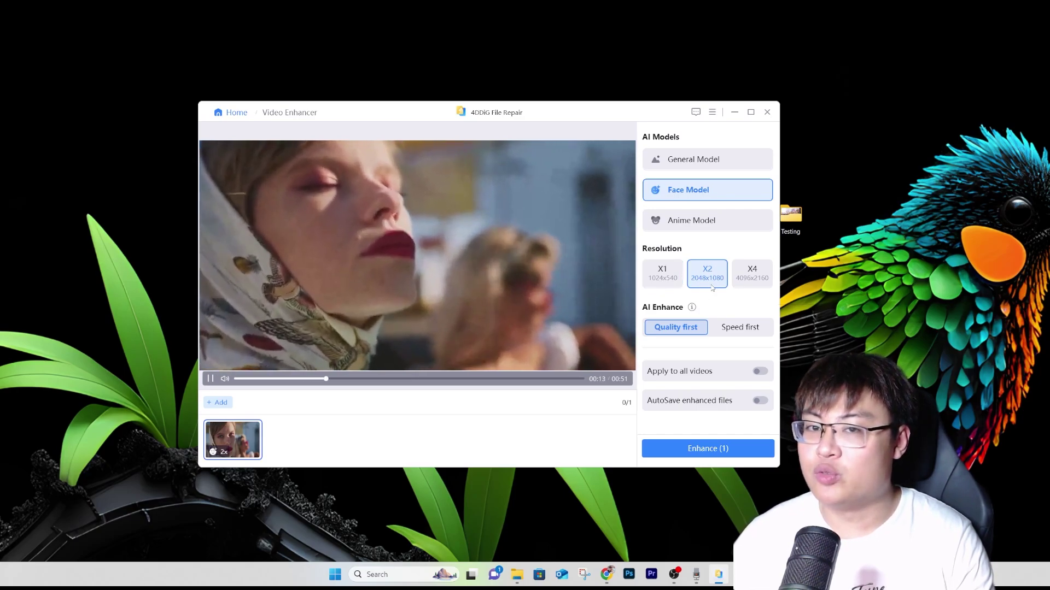
left_click(751, 274)
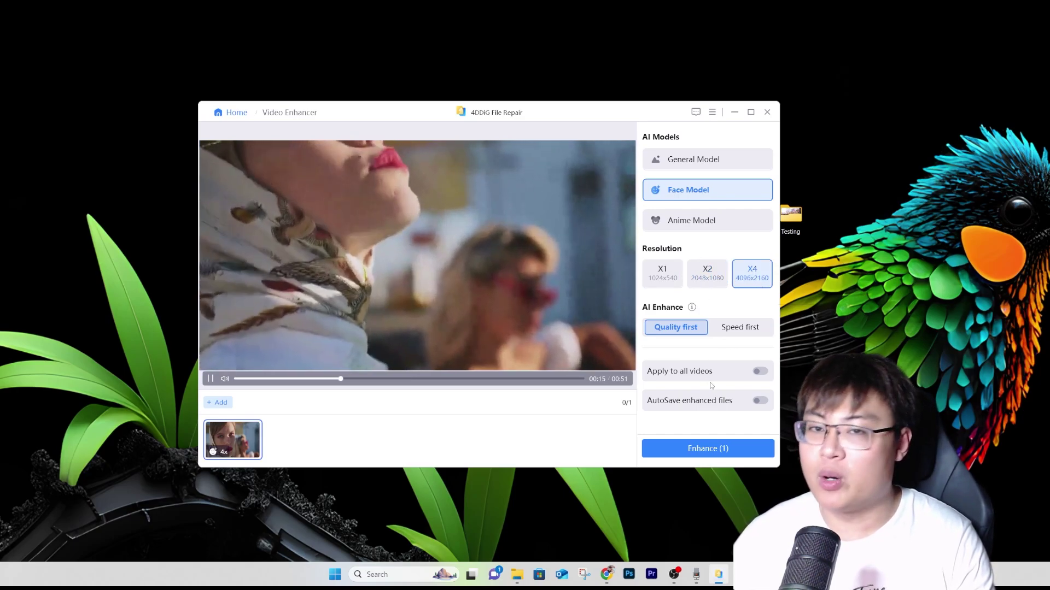
Step: Enhance the headscarf clip to 4096x2160, then go back Home and confirm
left_click(690, 447)
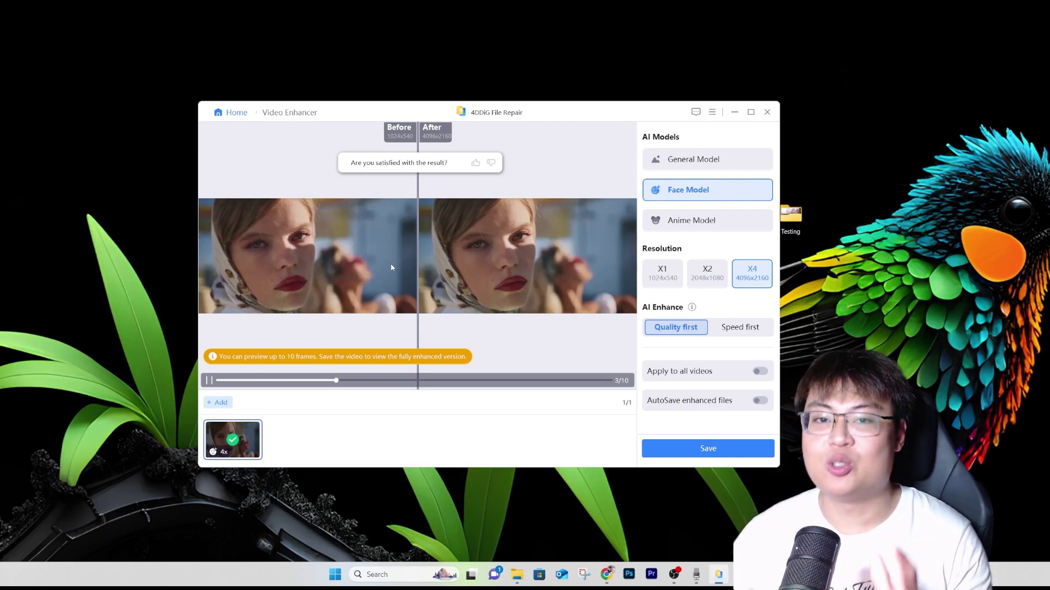
left_click(236, 113)
left_click(597, 315)
Step: Reopen Video Enhancer, play the anime sample, and set Anime Model at X4 (3840x2160)
left_click(415, 323)
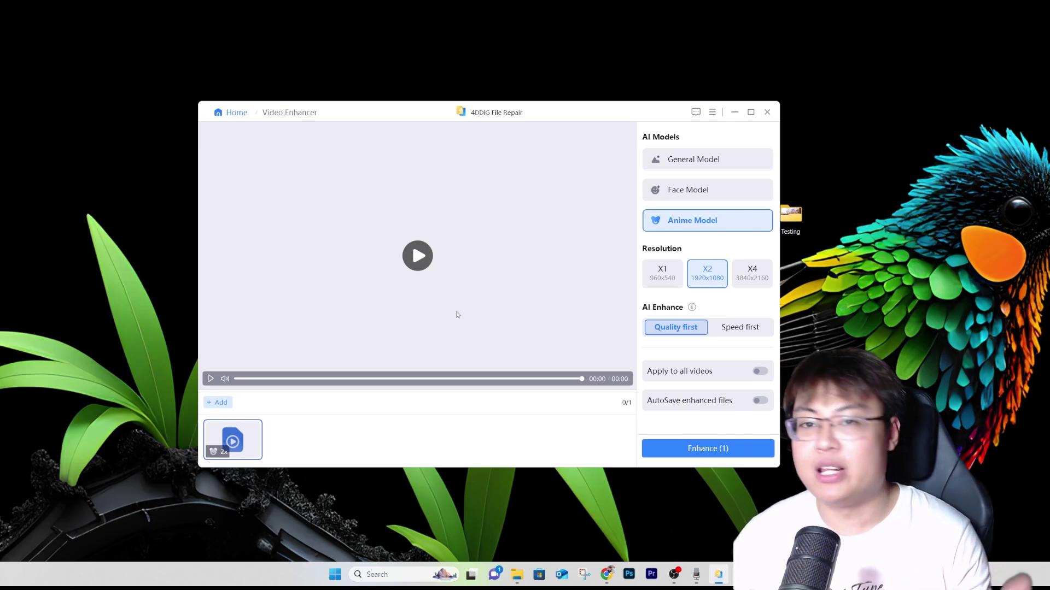
left_click(414, 253)
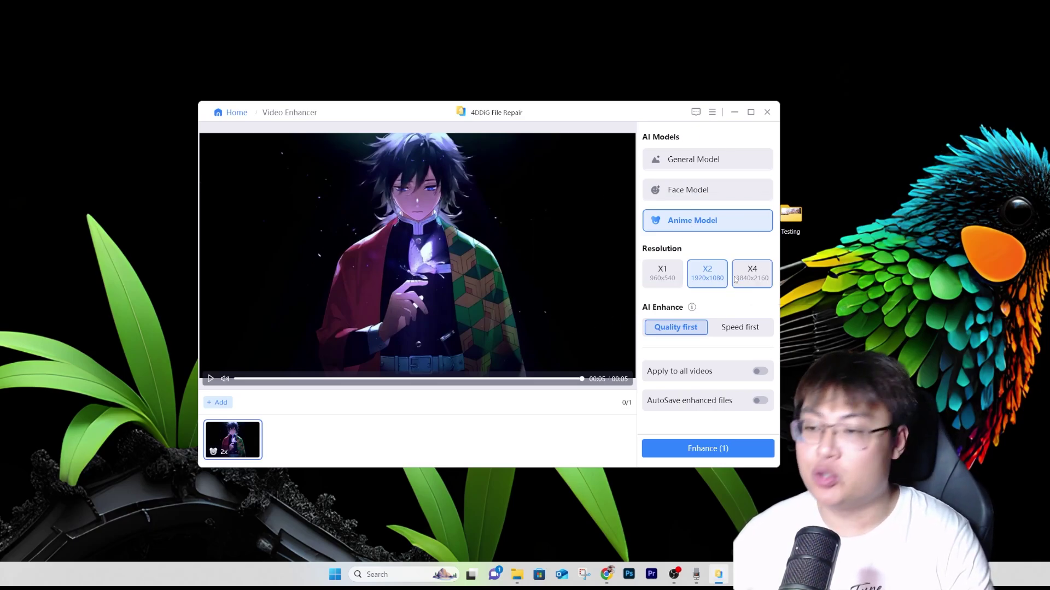
left_click(752, 273)
Step: Enhance the anime clip to 3840x2160 and compare it with the 960x540 original
left_click(707, 448)
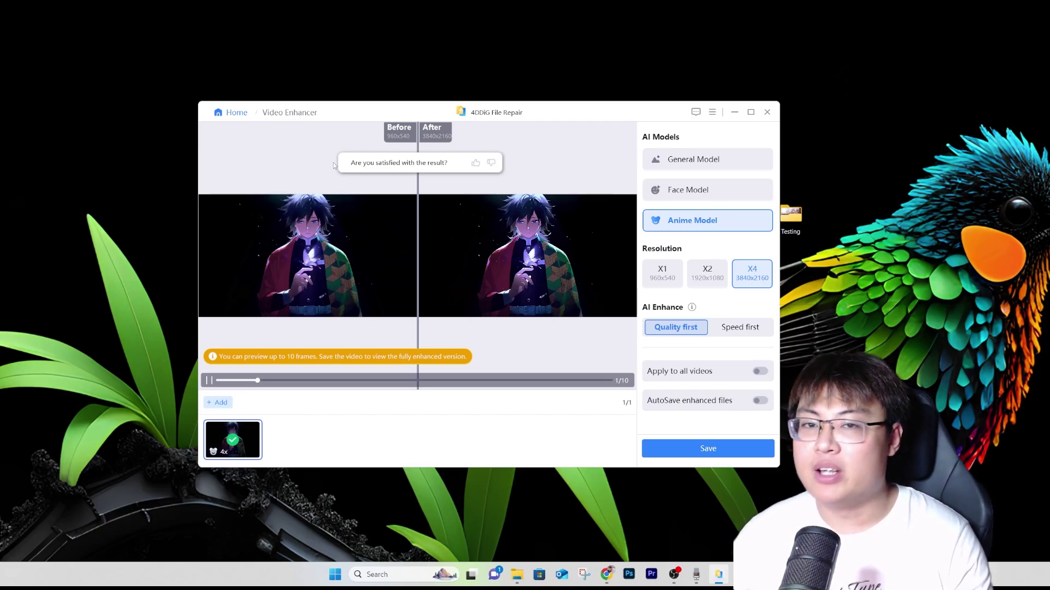
left_click(234, 114)
Step: Confirm the return to Home, then show the Corrupted File Repair tools
left_click(536, 319)
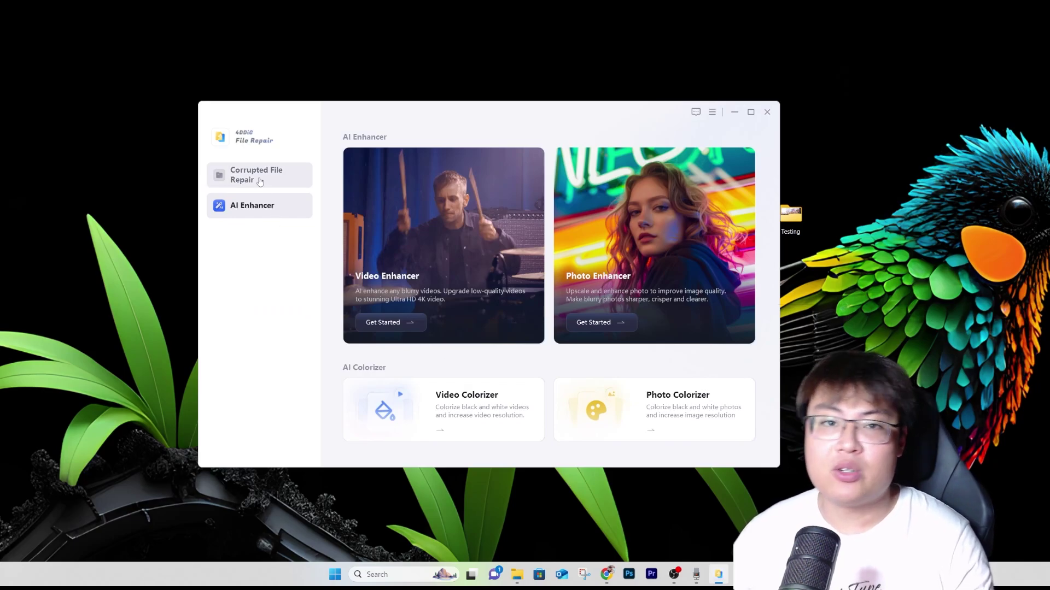
left_click(260, 182)
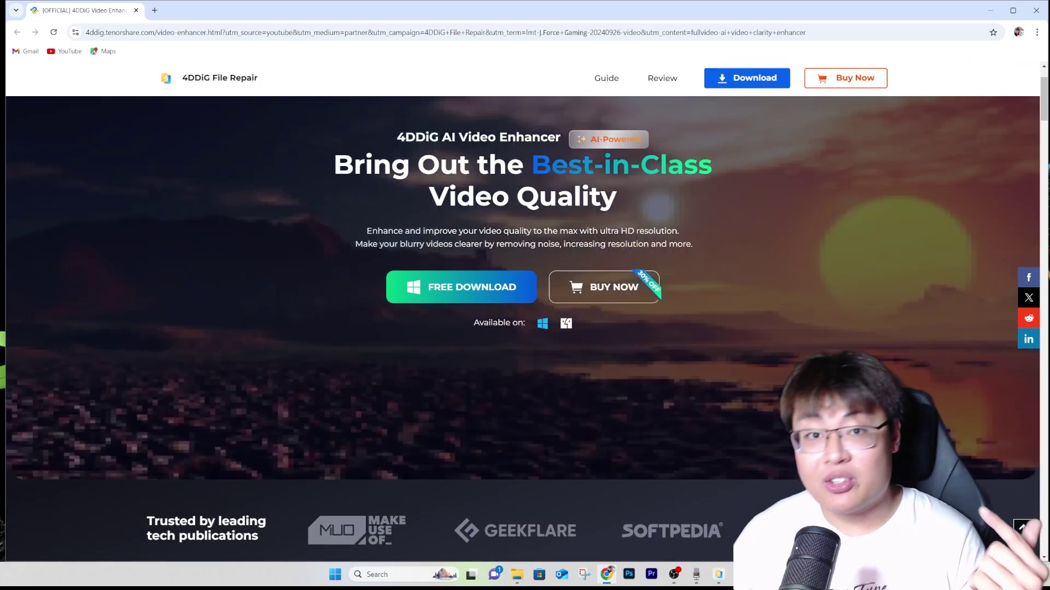
Step: Scroll the Video Enhancer web page past the feature tabs to Color & Contrast Enhance
scroll(522, 328, "down", 2)
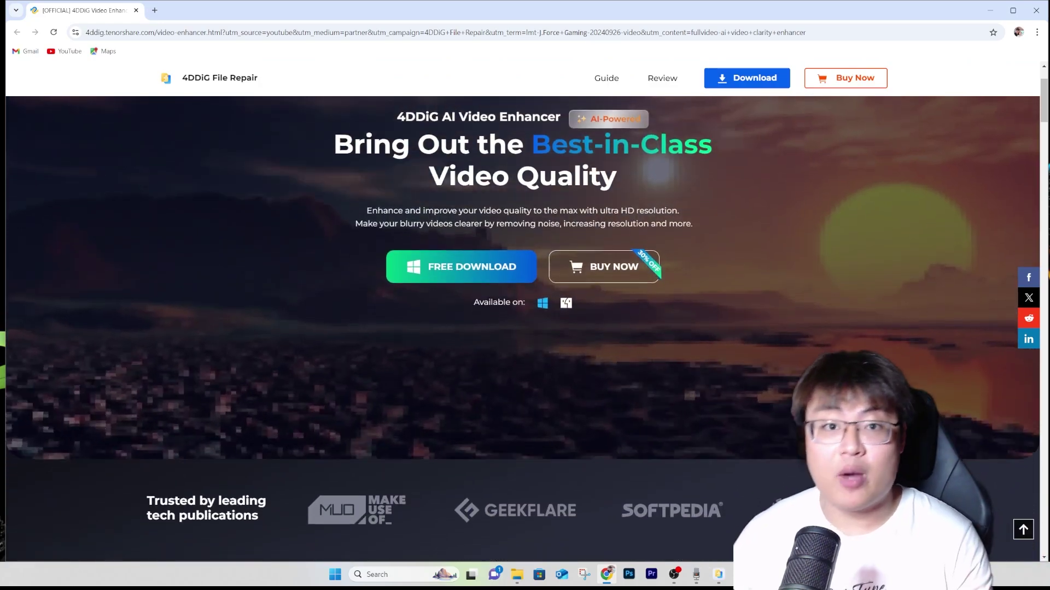
scroll(522, 328, "down", 2)
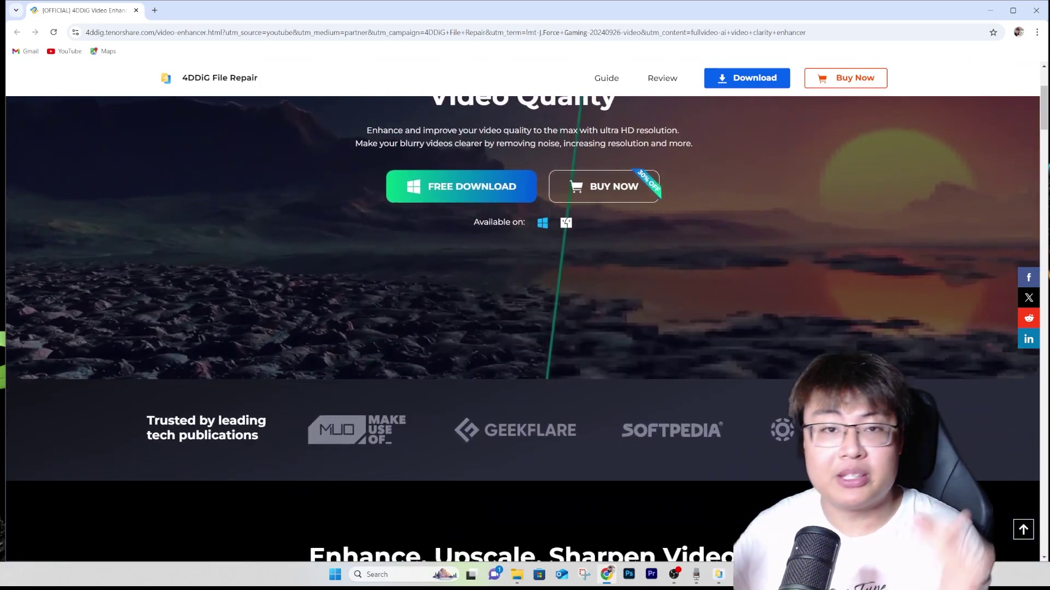
scroll(523, 328, "down", 2)
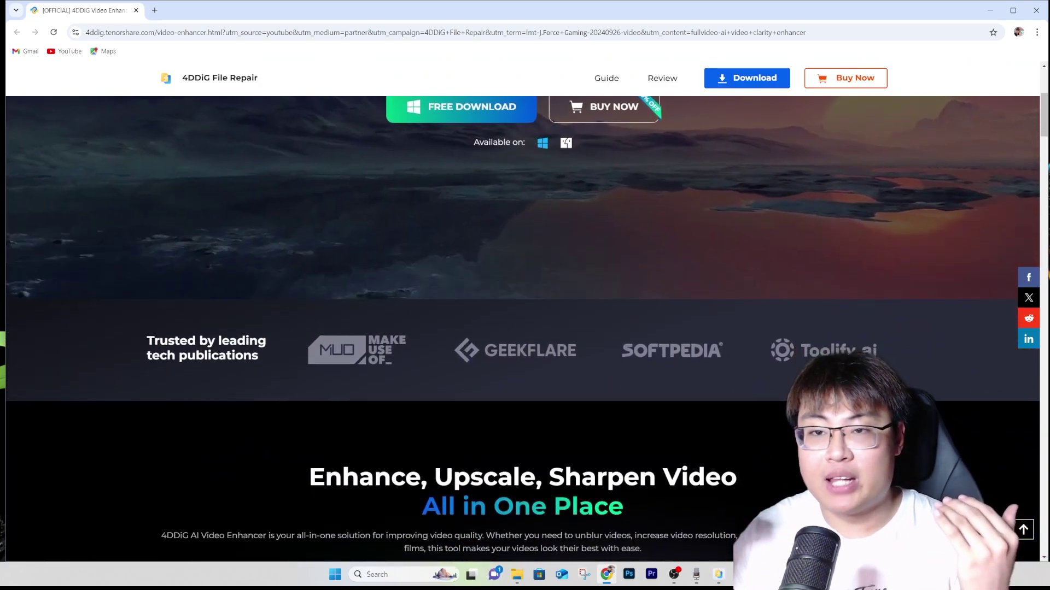
scroll(522, 328, "down", 2)
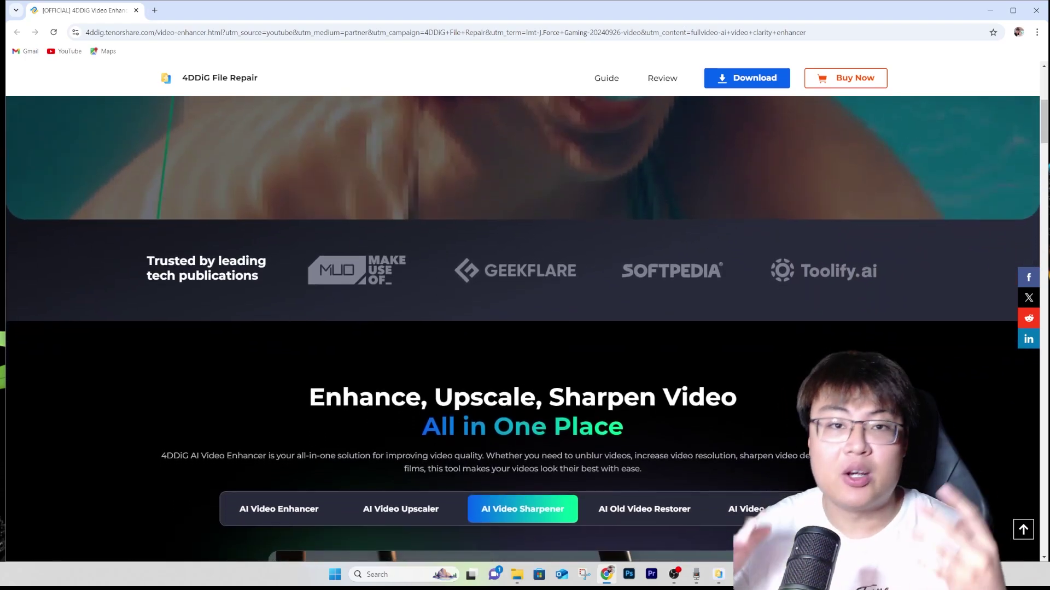
scroll(522, 328, "down", 2)
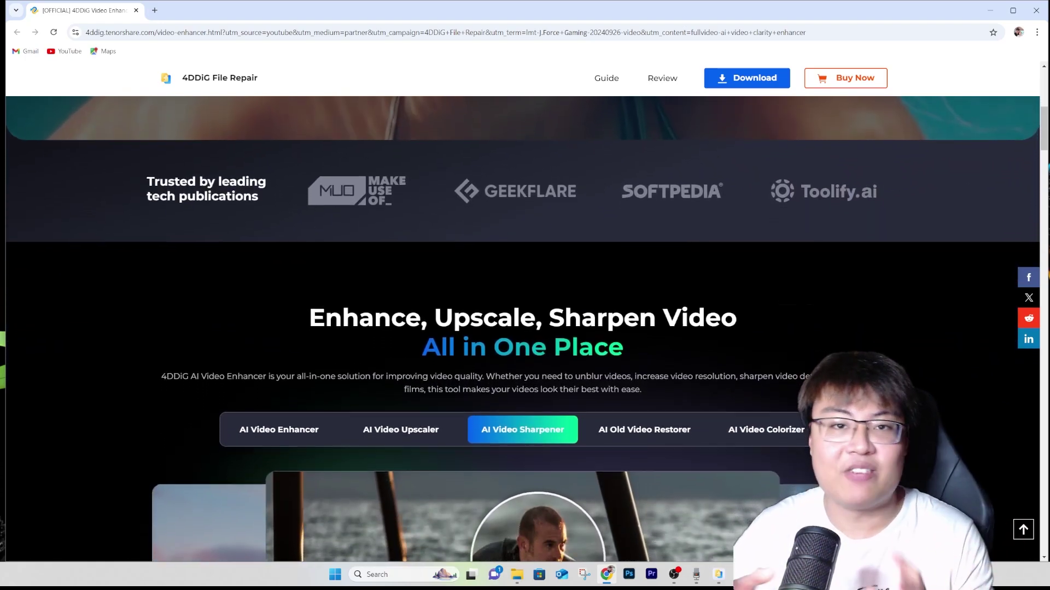
scroll(522, 328, "down", 2)
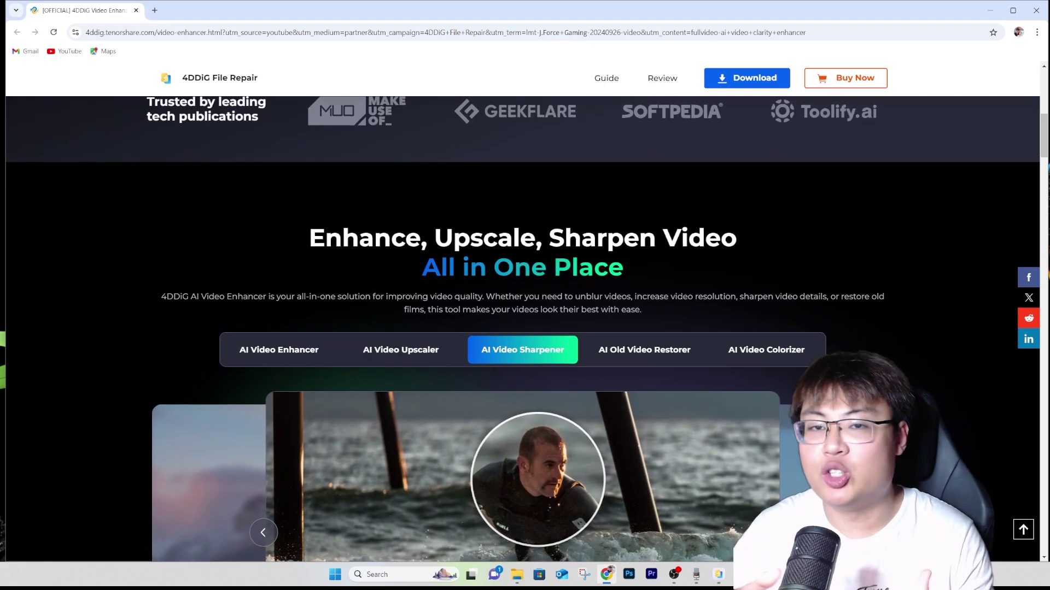
scroll(522, 328, "down", 2)
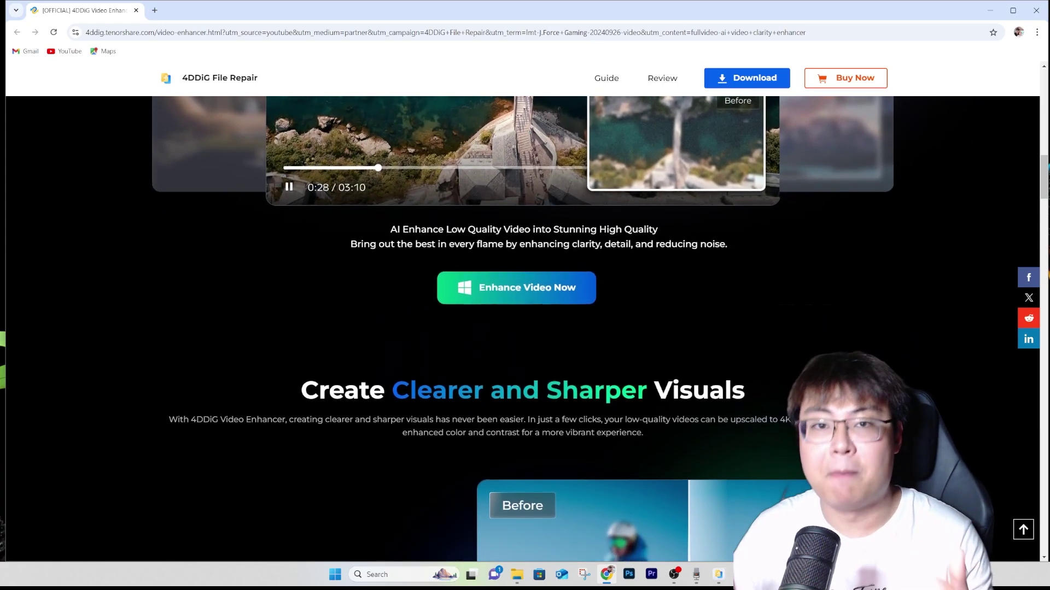
scroll(525, 328, "down", 1)
scroll(525, 328, "down", 1)
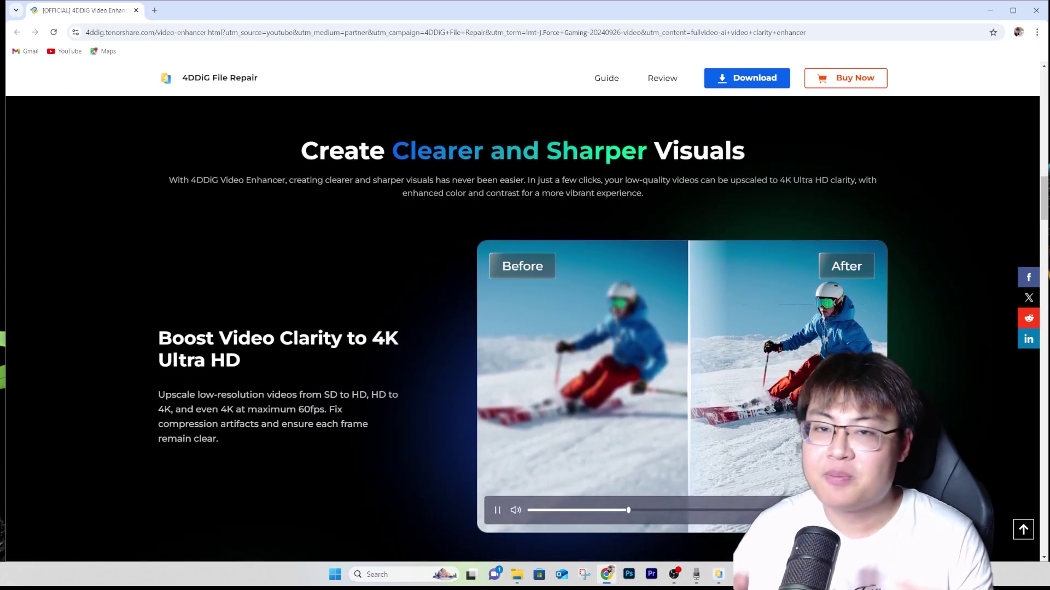
scroll(524, 328, "down", 3)
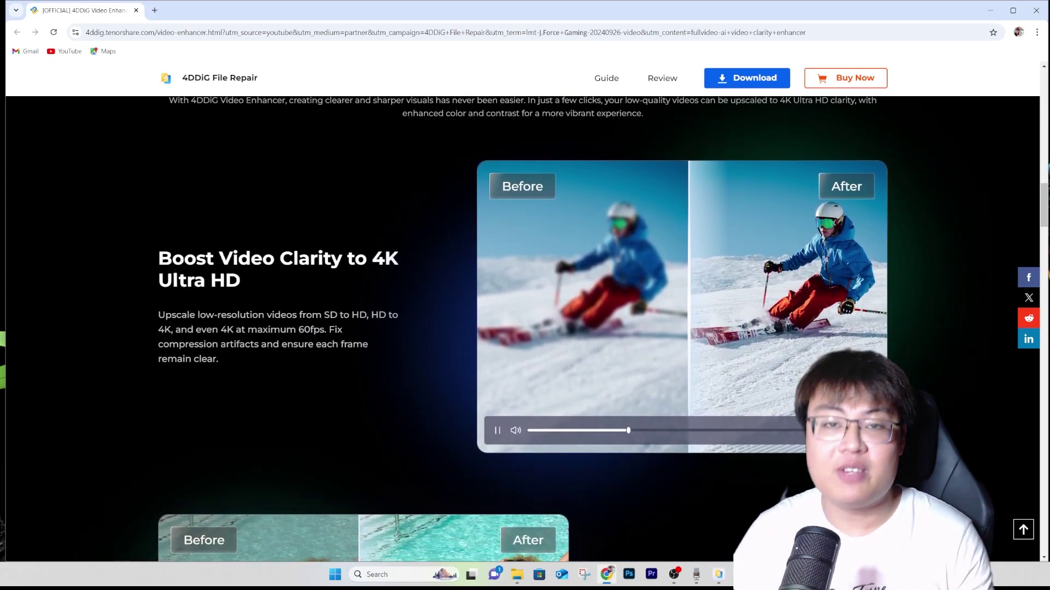
scroll(525, 328, "down", 4)
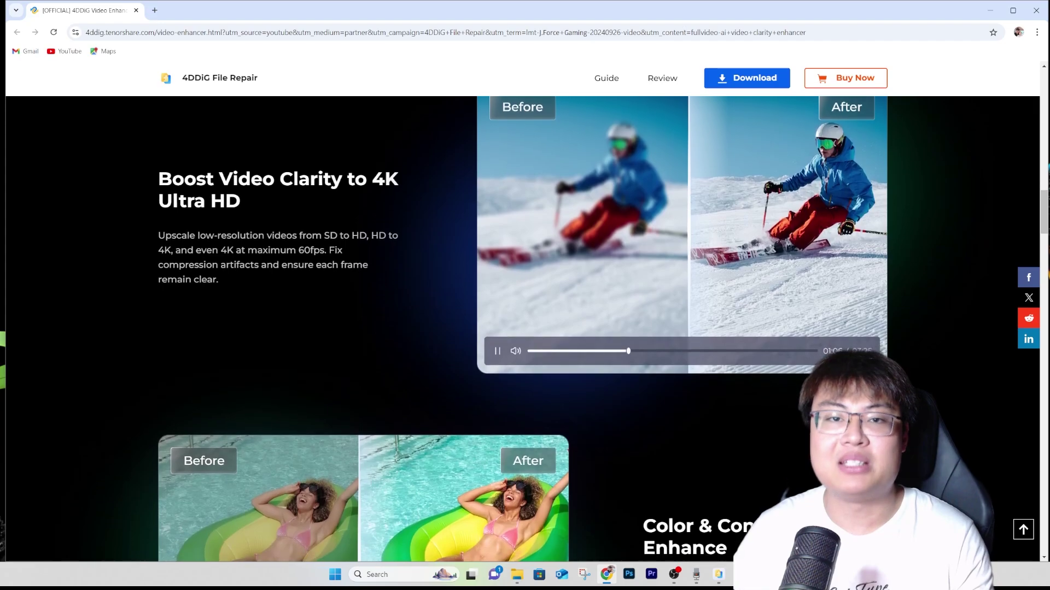
scroll(525, 328, "down", 4)
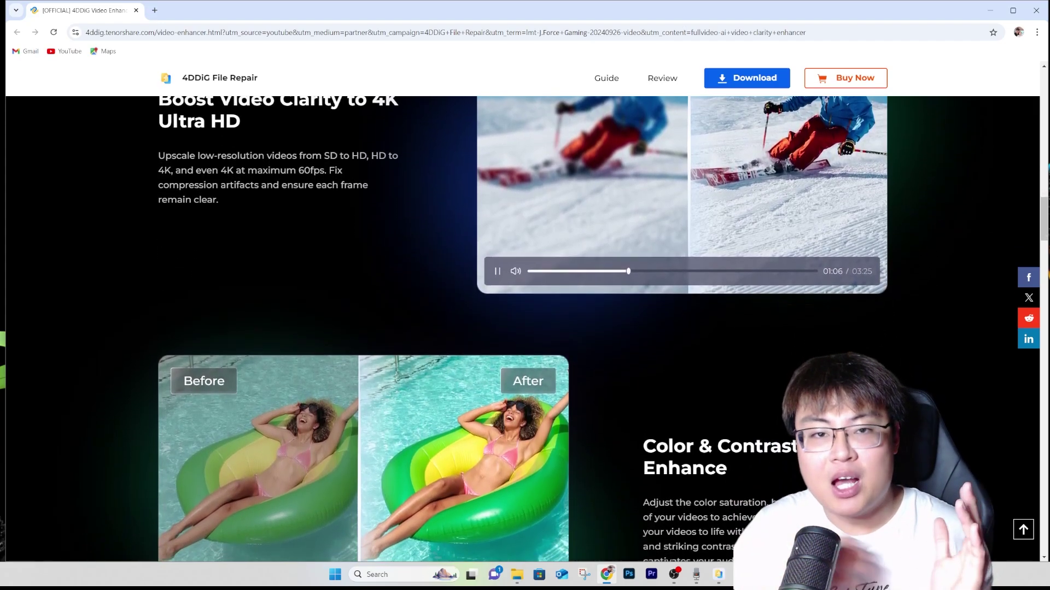
scroll(525, 329, "down", 4)
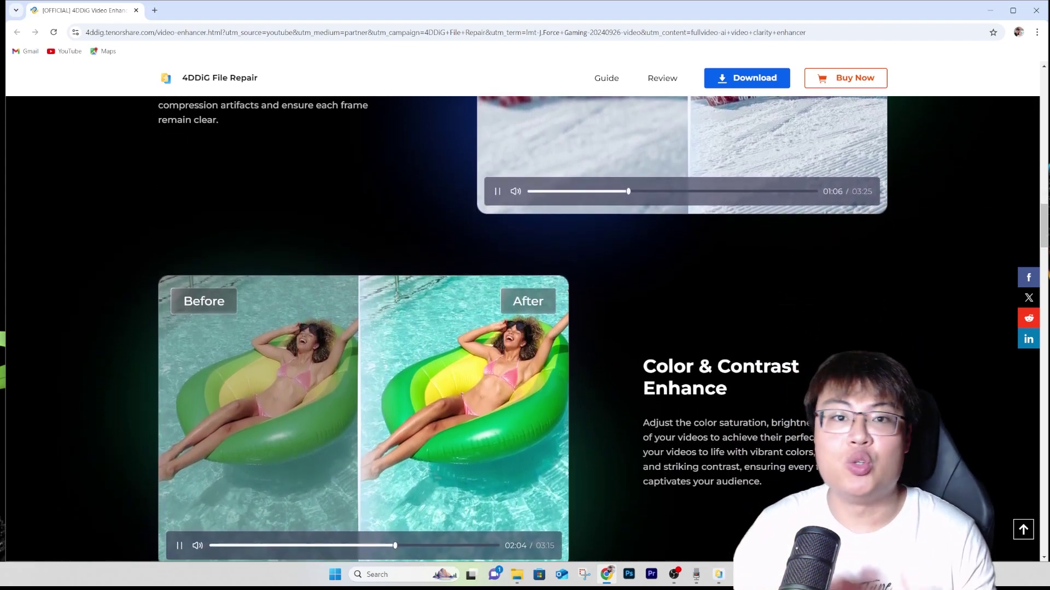
scroll(525, 328, "down", 3)
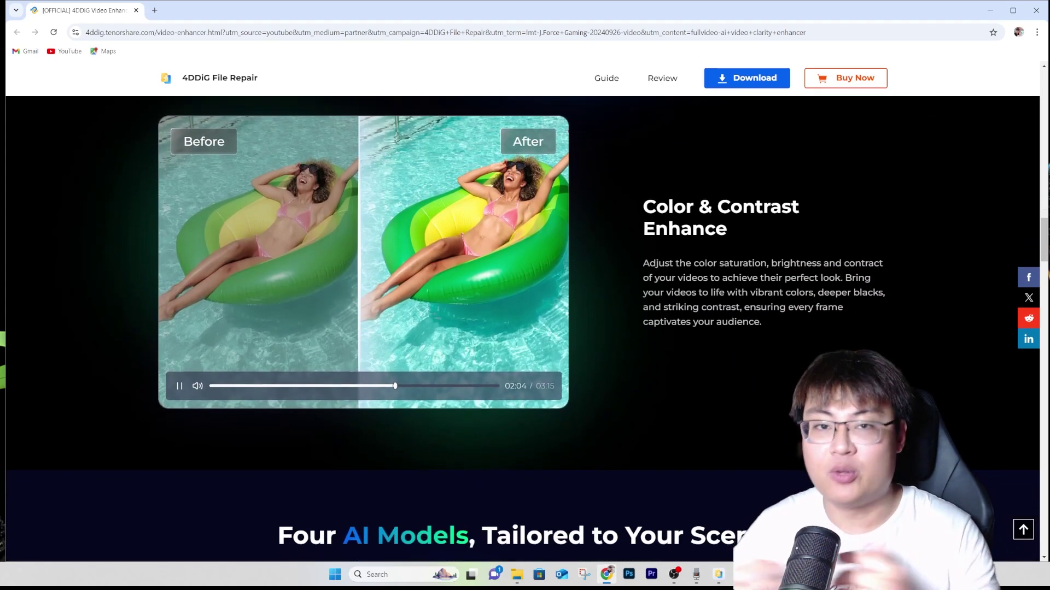
Step: Scroll past Four AI Models, use cases and 3 Steps to 'Why Choose 4DDiG AI Video Enhancer?'
scroll(525, 328, "down", 4)
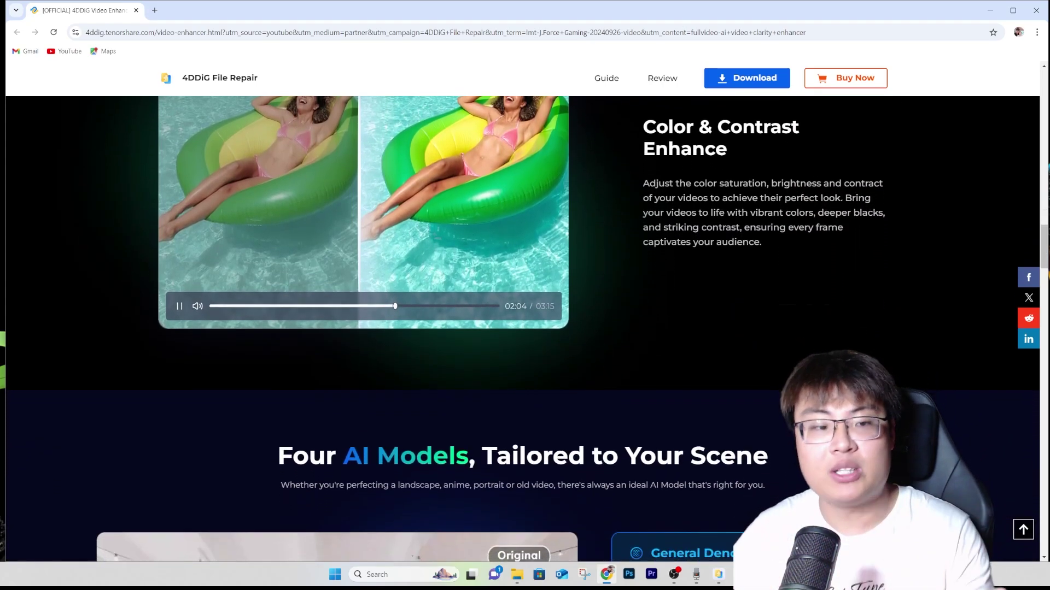
scroll(525, 328, "down", 4)
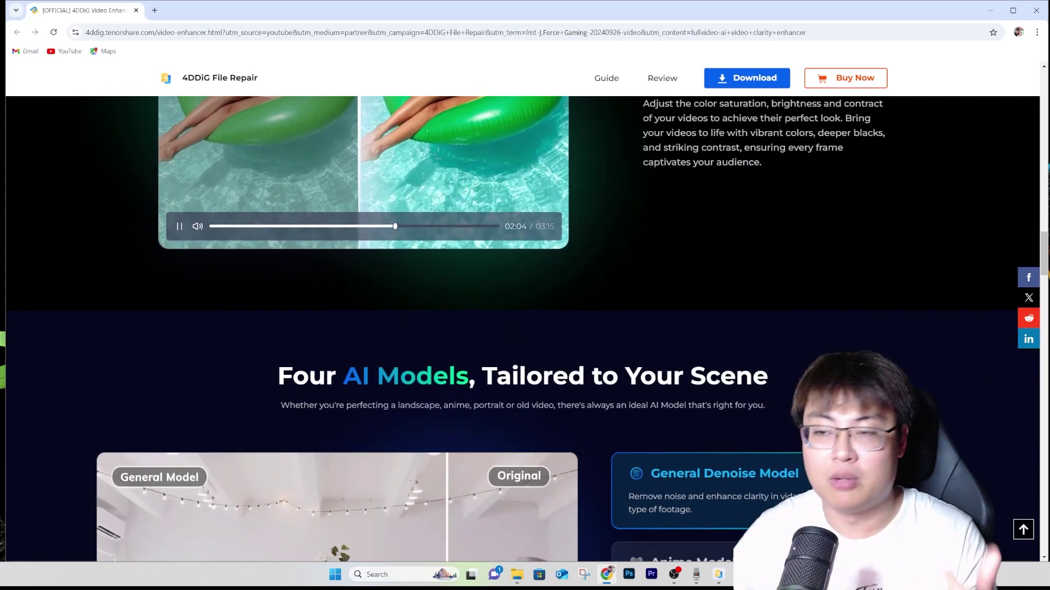
scroll(525, 328, "down", 4)
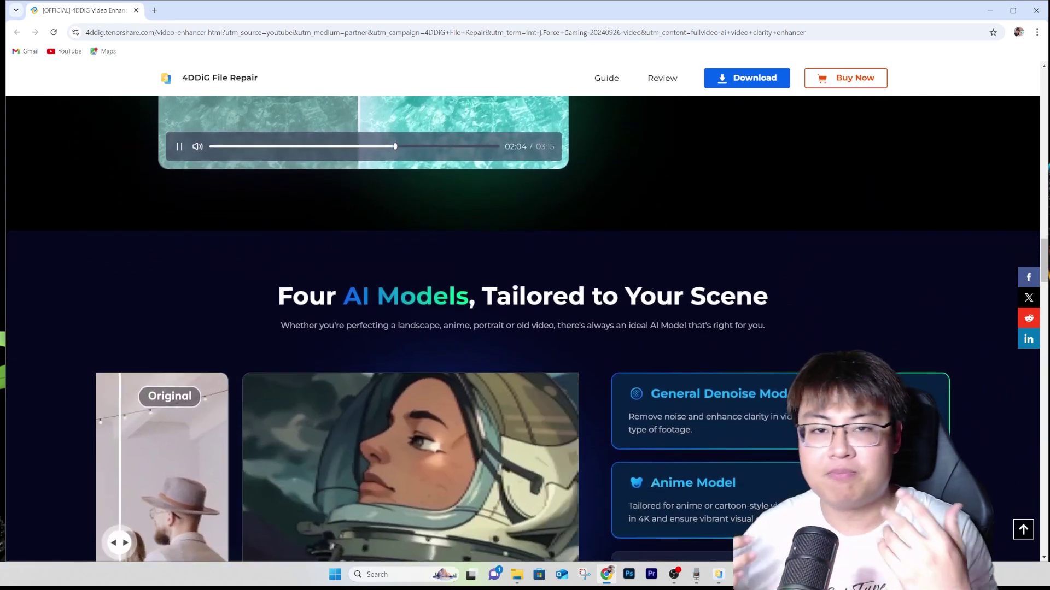
scroll(525, 328, "down", 4)
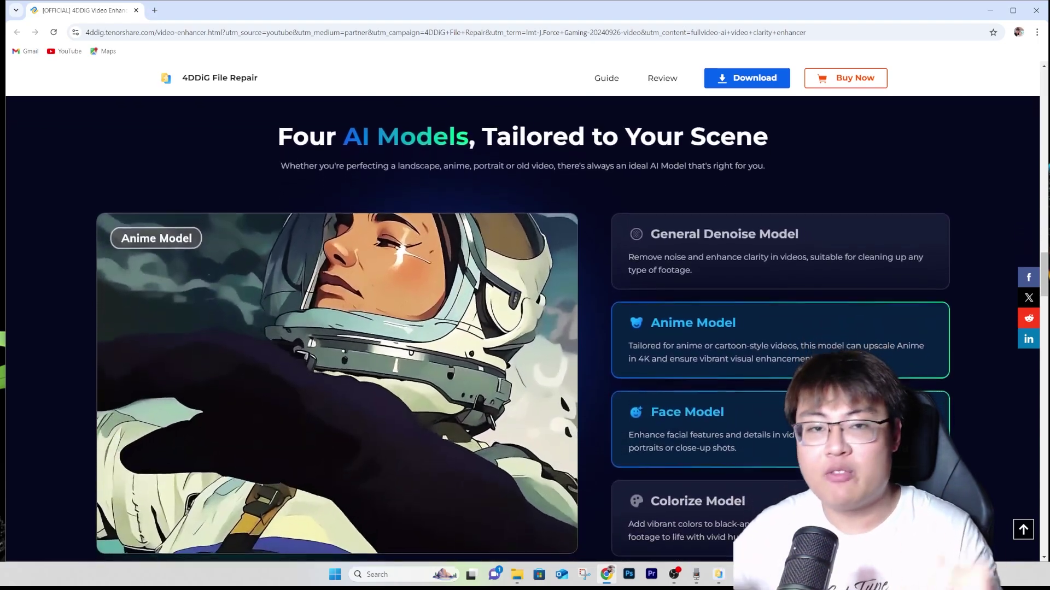
scroll(525, 329, "down", 4)
scroll(524, 328, "down", 4)
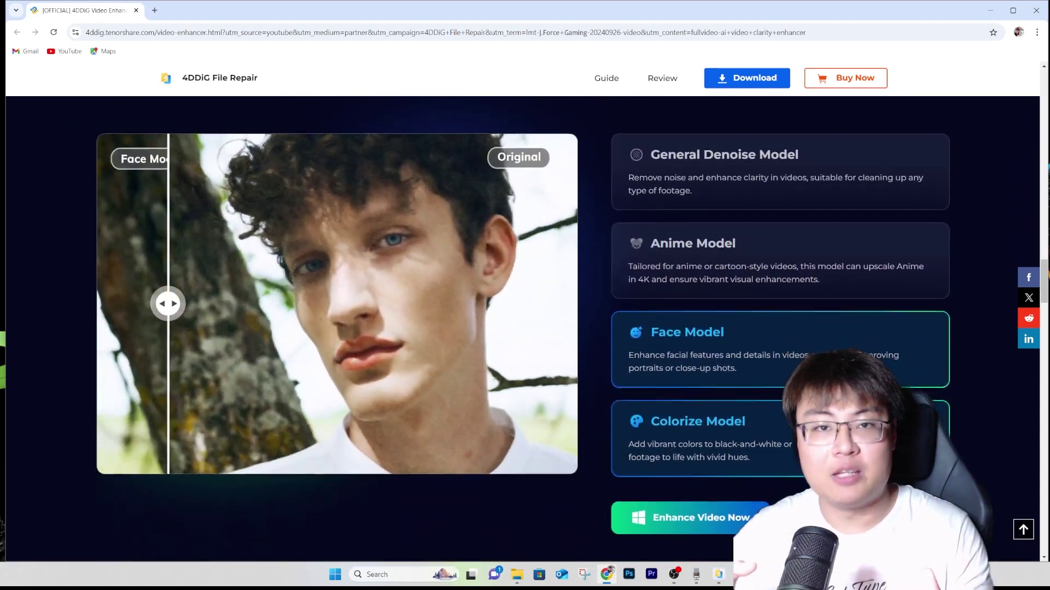
scroll(524, 328, "down", 4)
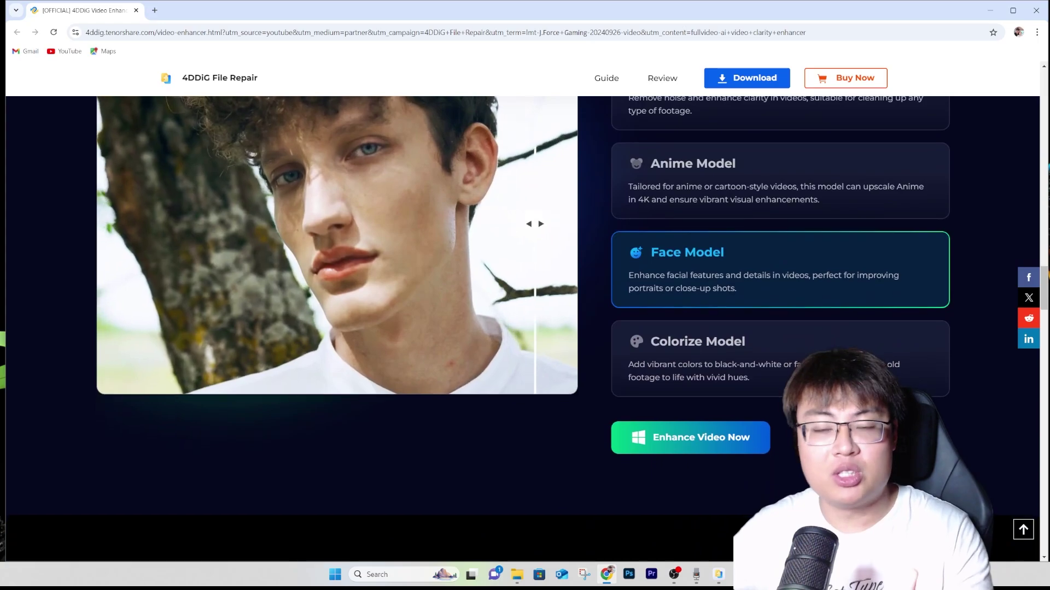
scroll(524, 328, "down", 4)
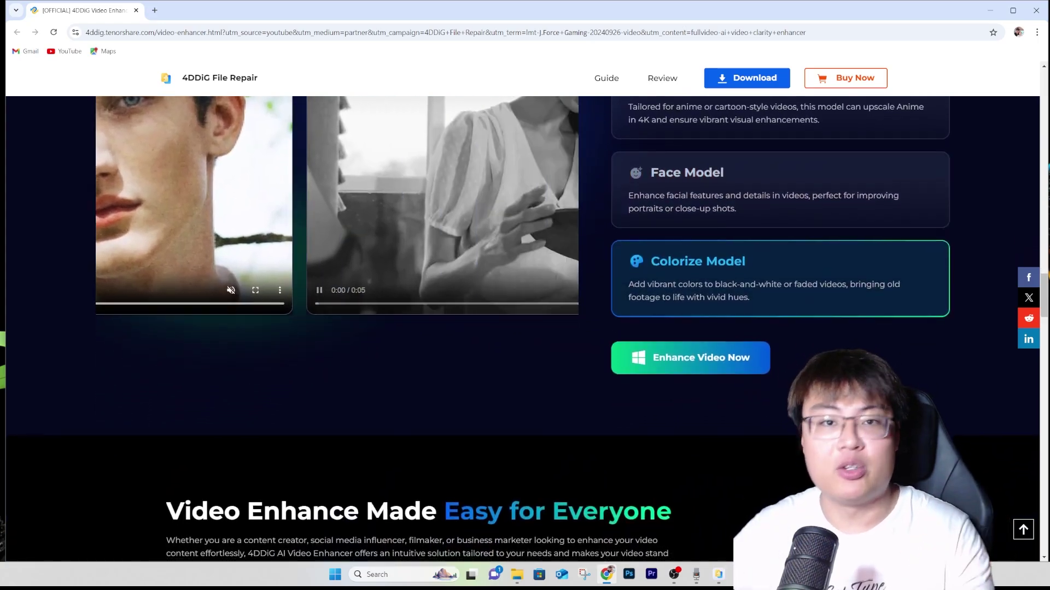
scroll(525, 328, "down", 4)
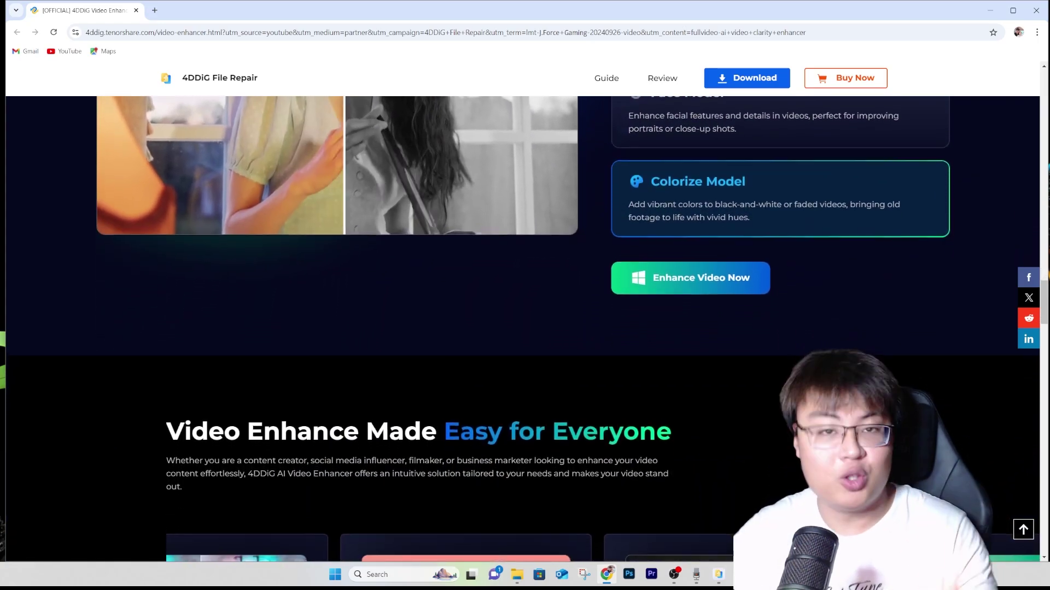
scroll(525, 328, "down", 4)
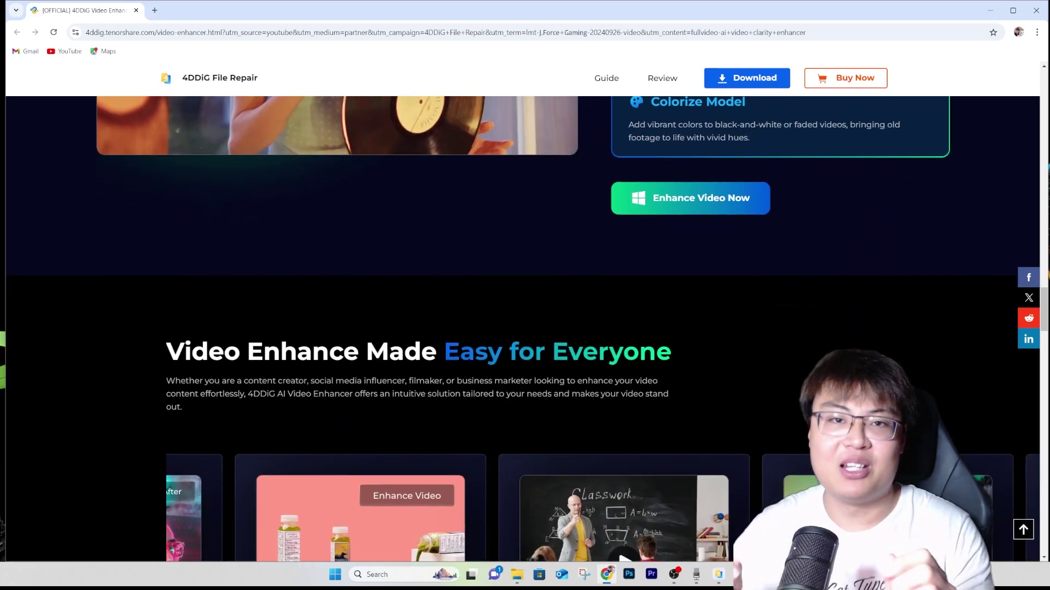
scroll(525, 328, "down", 4)
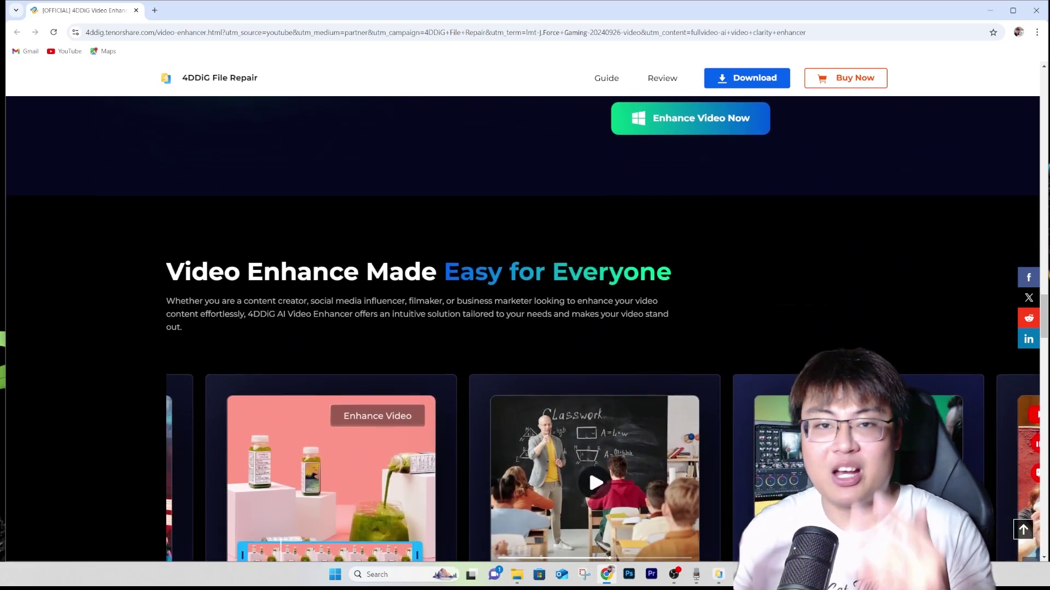
scroll(525, 328, "down", 4)
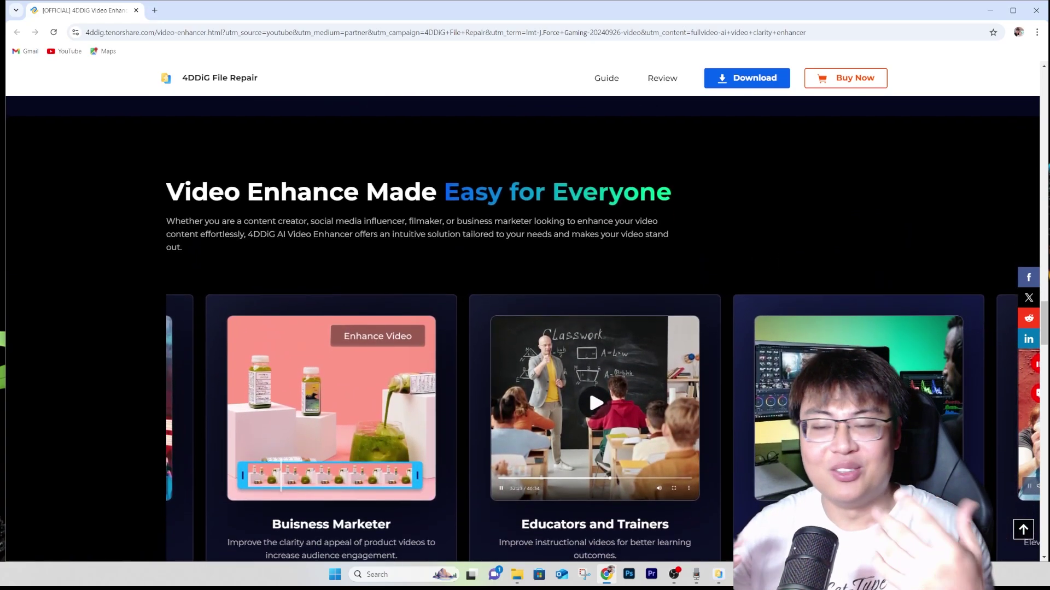
scroll(525, 328, "down", 3)
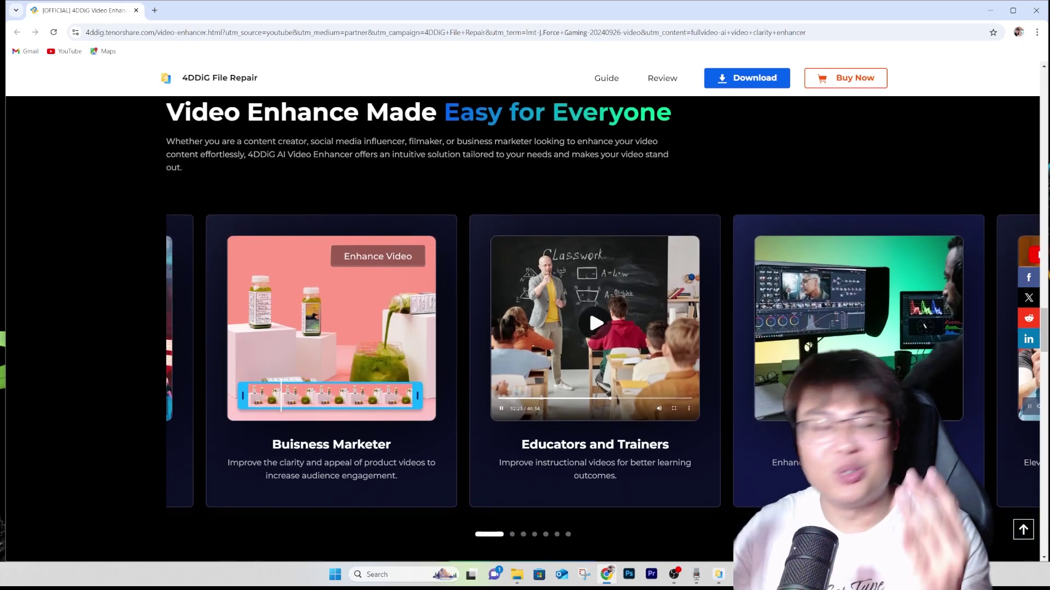
scroll(524, 328, "down", 4)
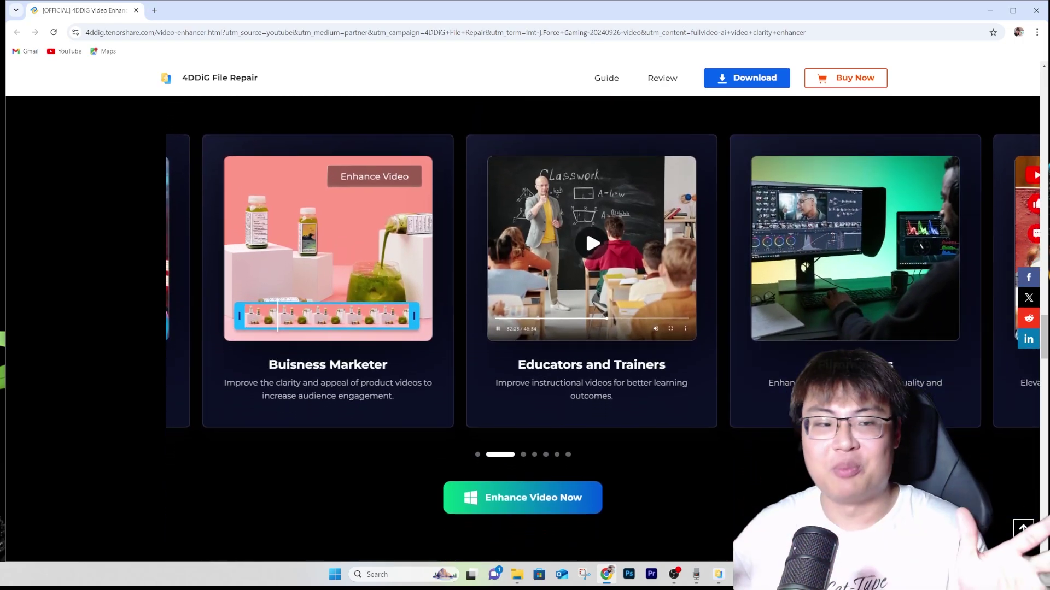
scroll(525, 328, "down", 3)
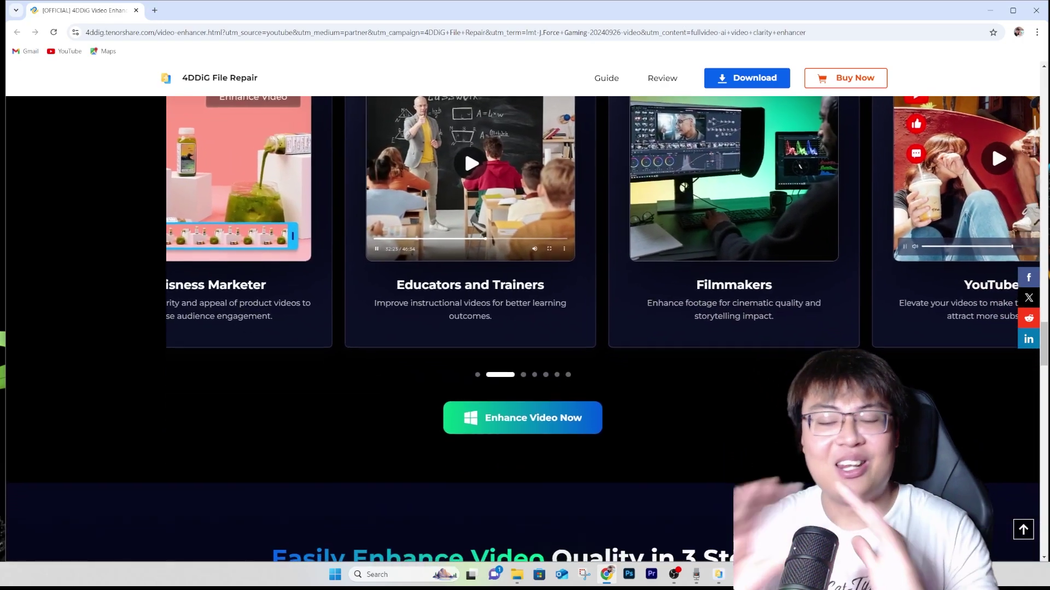
scroll(525, 328, "down", 3)
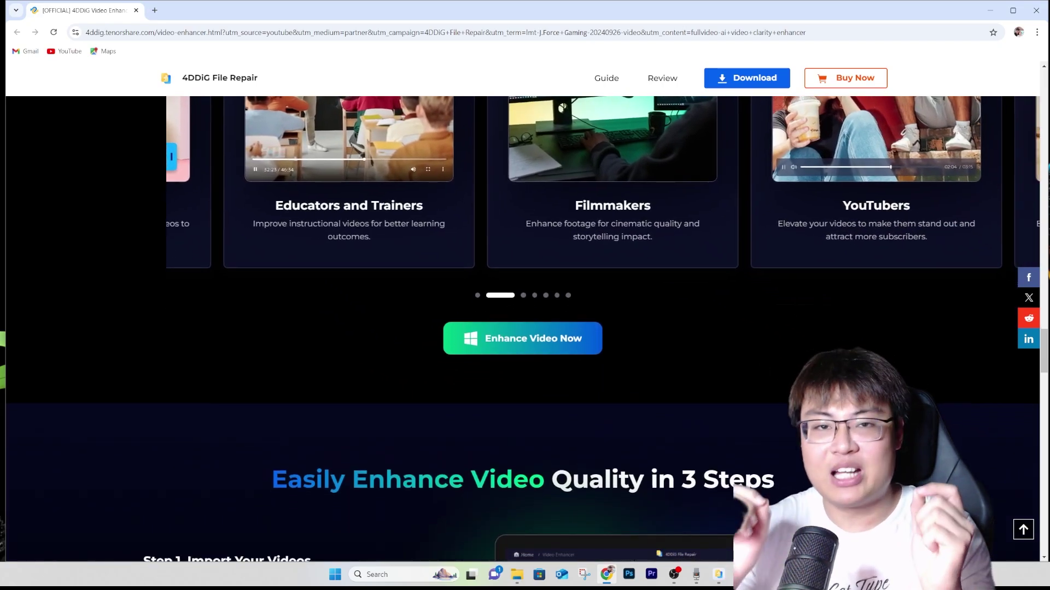
scroll(525, 328, "down", 3)
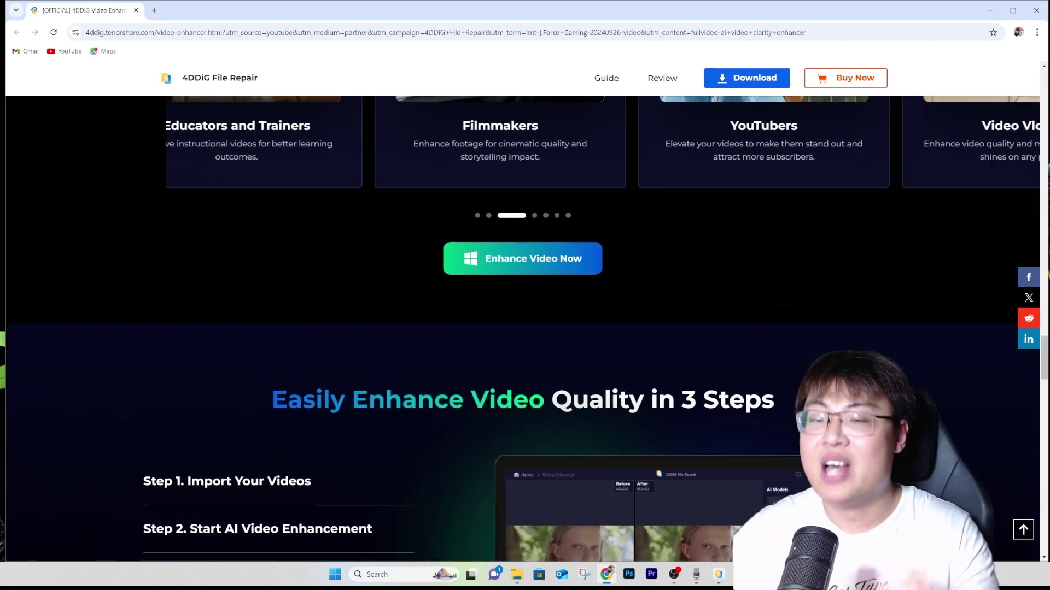
scroll(525, 328, "down", 3)
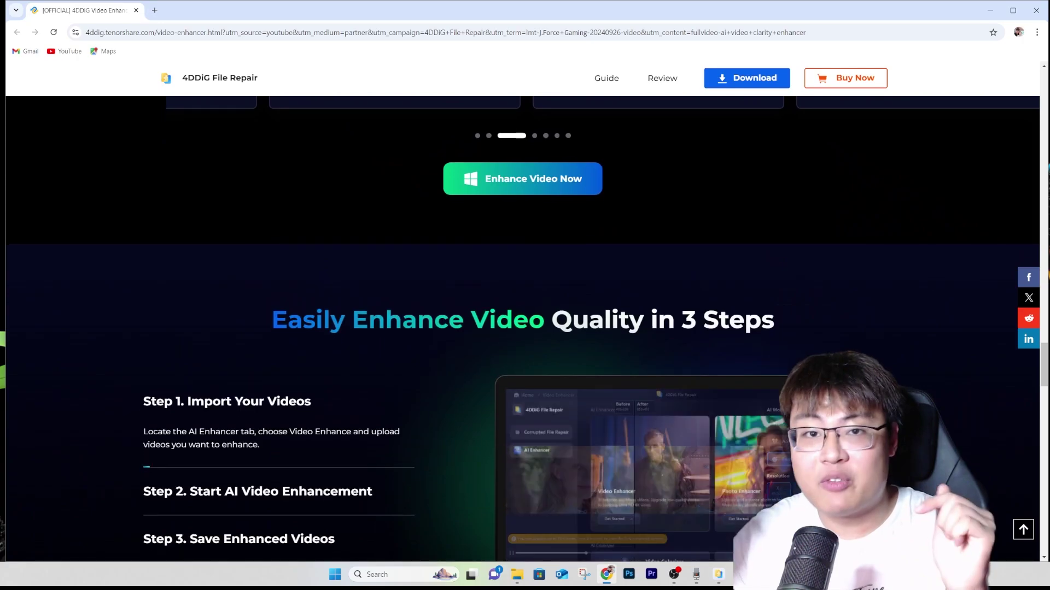
scroll(525, 328, "down", 3)
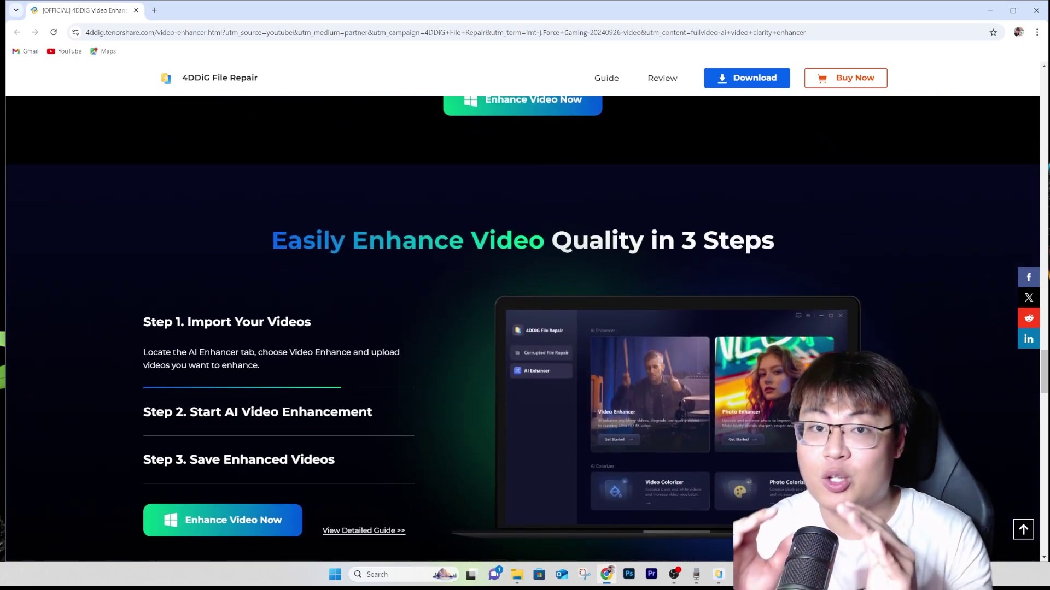
scroll(525, 328, "down", 3)
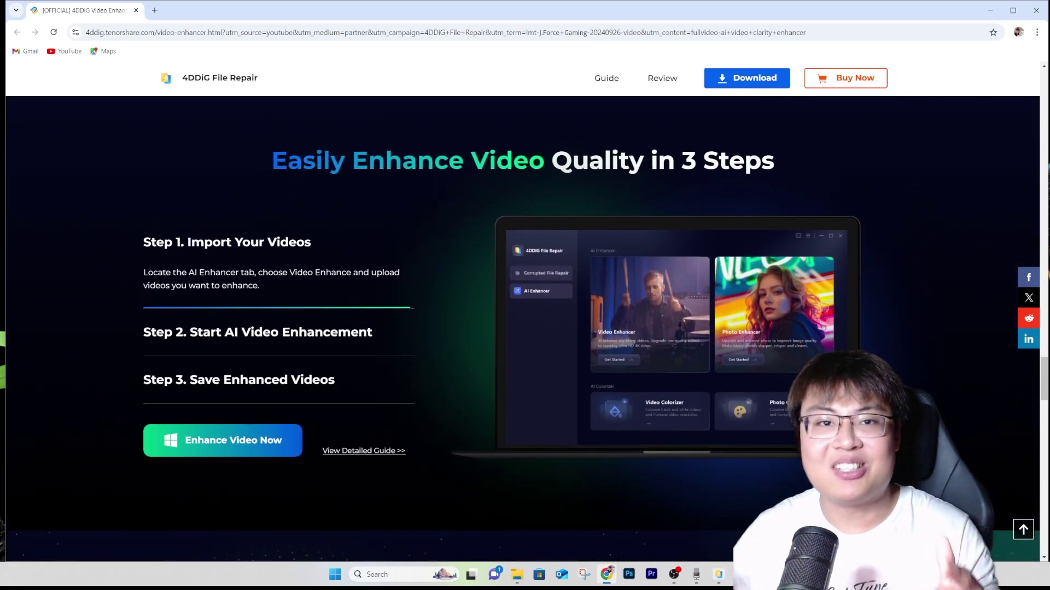
scroll(524, 329, "down", 3)
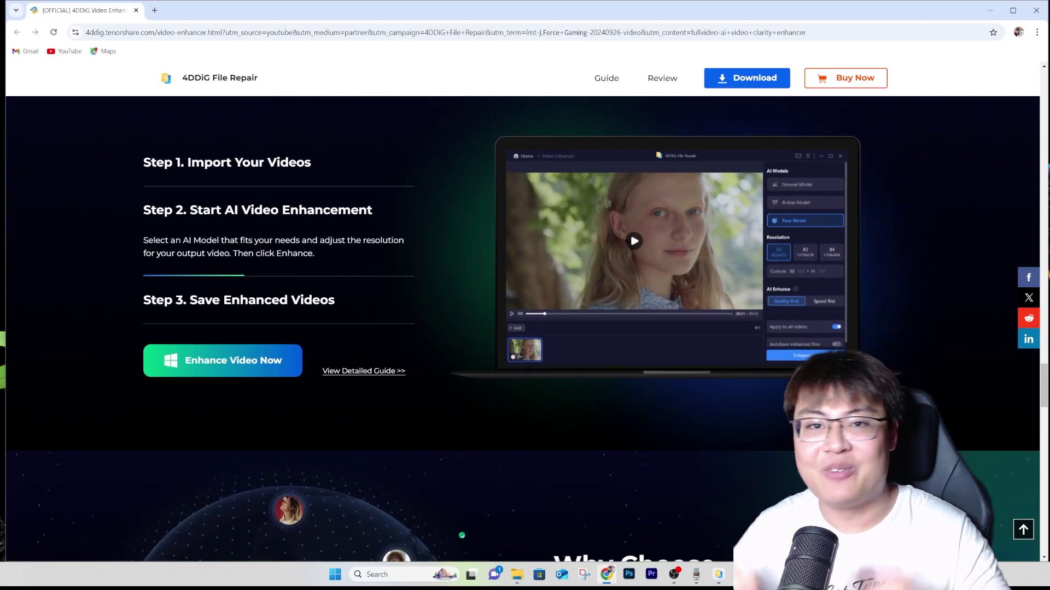
scroll(525, 328, "down", 3)
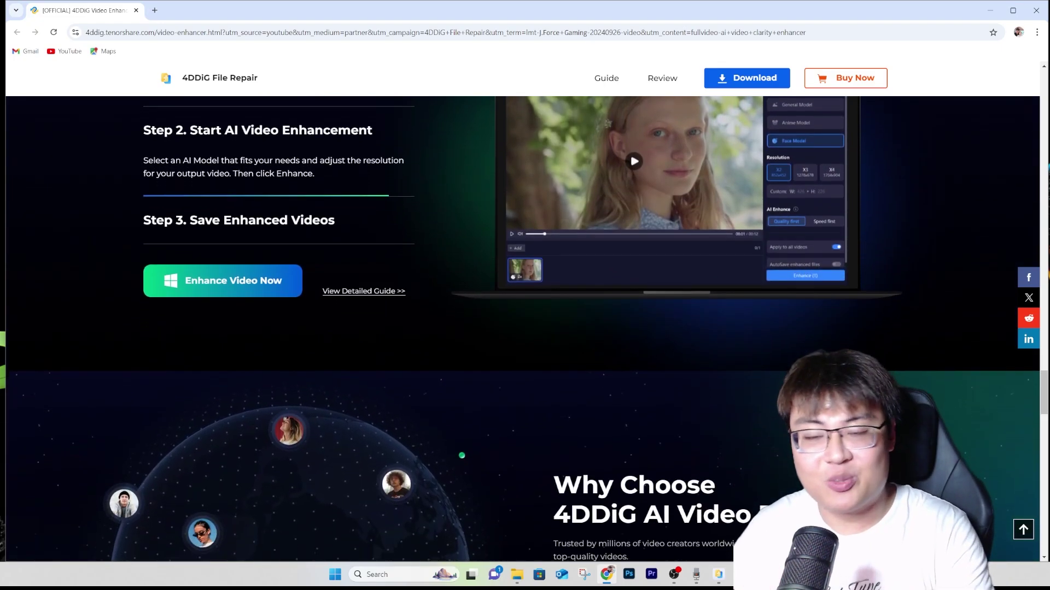
scroll(525, 328, "down", 3)
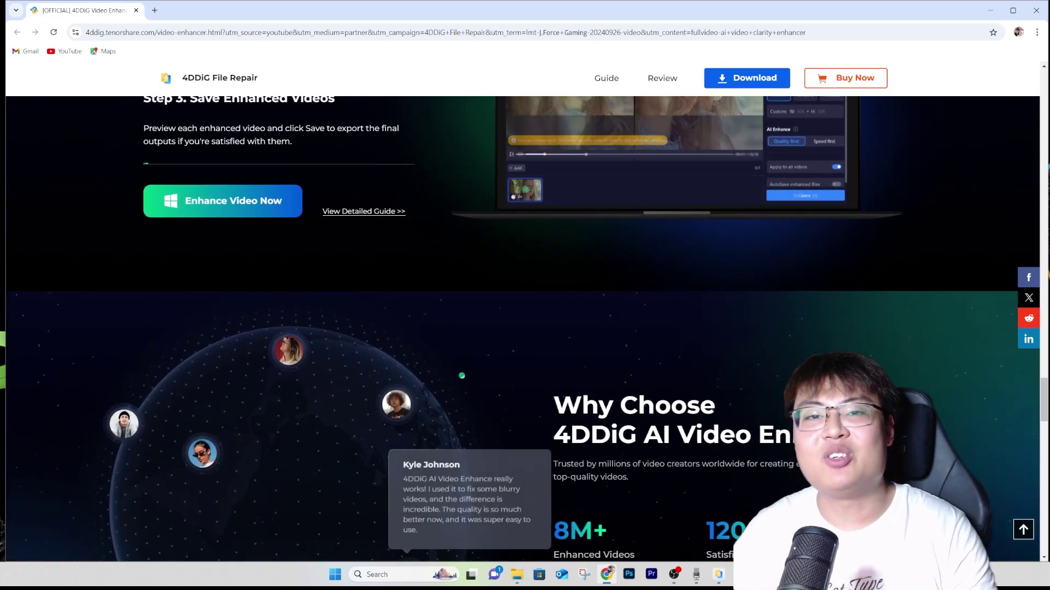
scroll(525, 328, "down", 2)
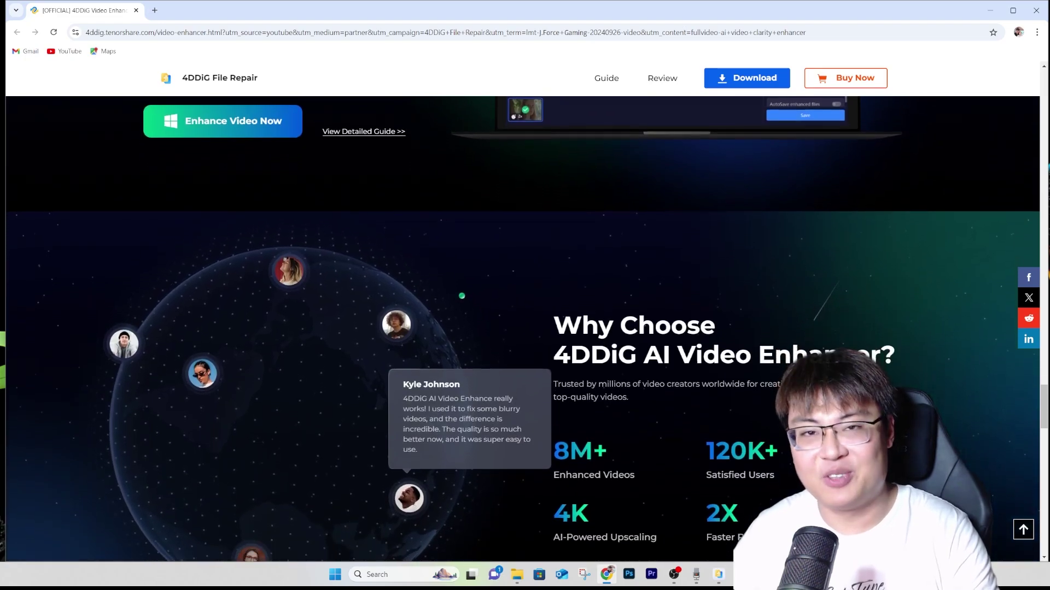